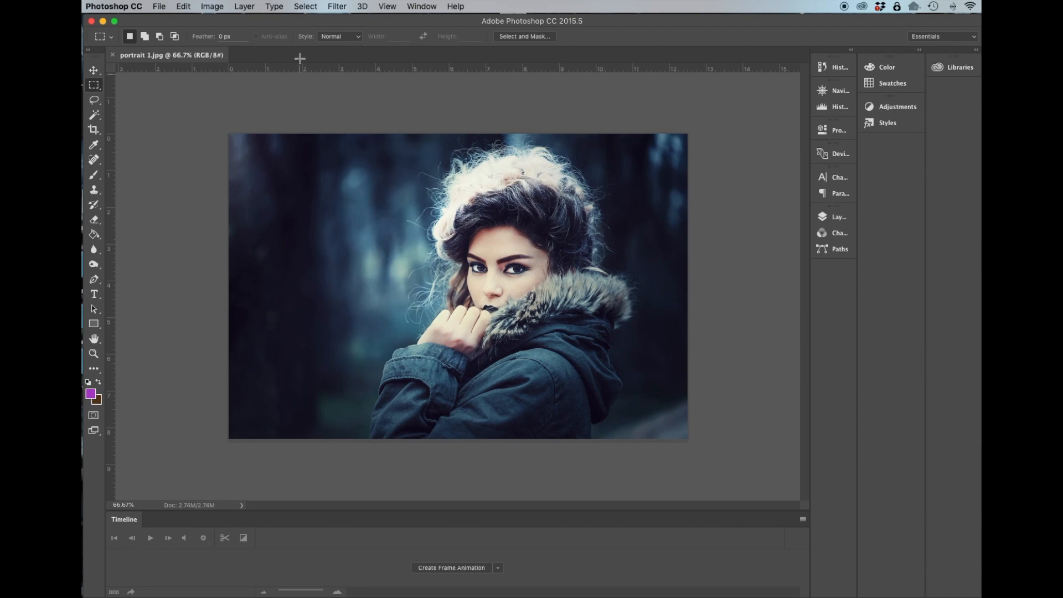
Open the Layers panel and unlock the Background layer.
{"action": "left_click", "coordinate": [422, 6]}
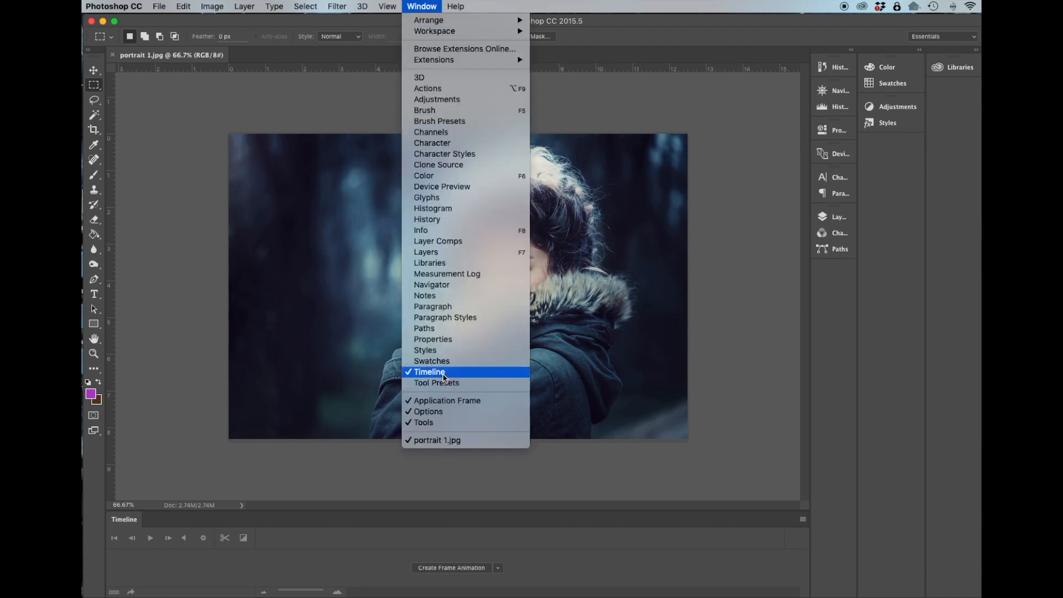
{"action": "left_click", "coordinate": [441, 253]}
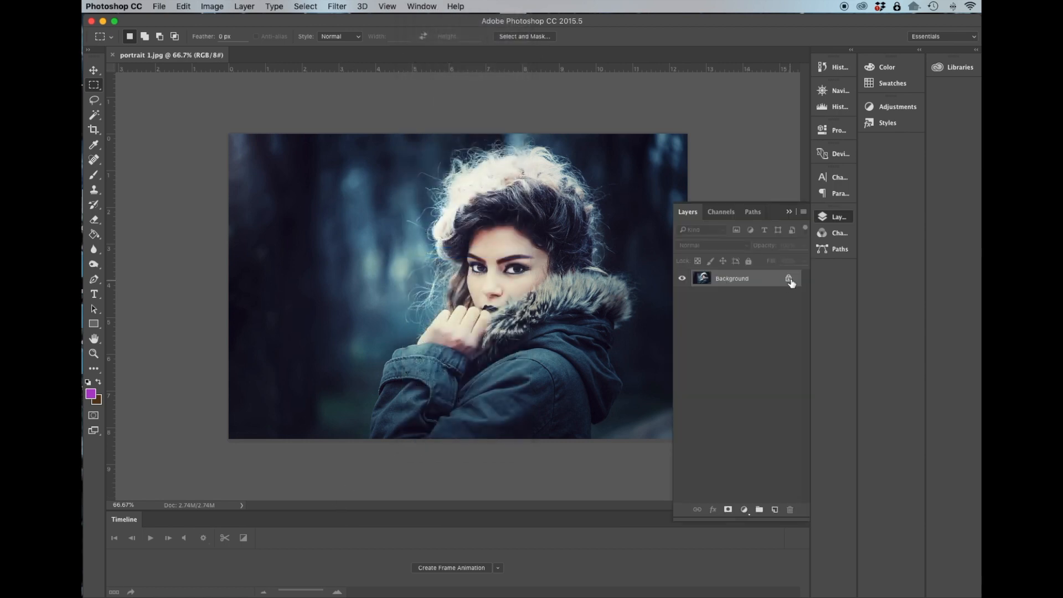
{"action": "left_click", "coordinate": [788, 280]}
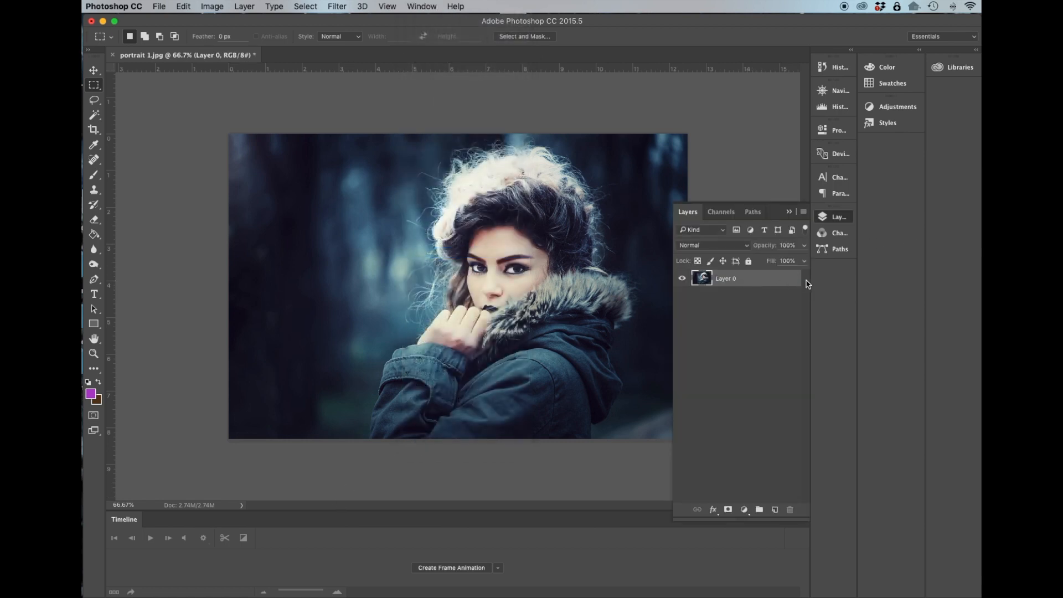
Duplicate the unlocked layer five times to get six identical layers.
{"action": "left_click_drag", "start_coordinate": [747, 284], "coordinate": [774, 509]}
{"action": "left_click_drag", "start_coordinate": [752, 295], "coordinate": [775, 508]}
{"action": "left_click_drag", "start_coordinate": [750, 299], "coordinate": [775, 509]}
{"action": "left_click_drag", "start_coordinate": [753, 297], "coordinate": [774, 509]}
{"action": "double_click", "coordinate": [747, 299]}
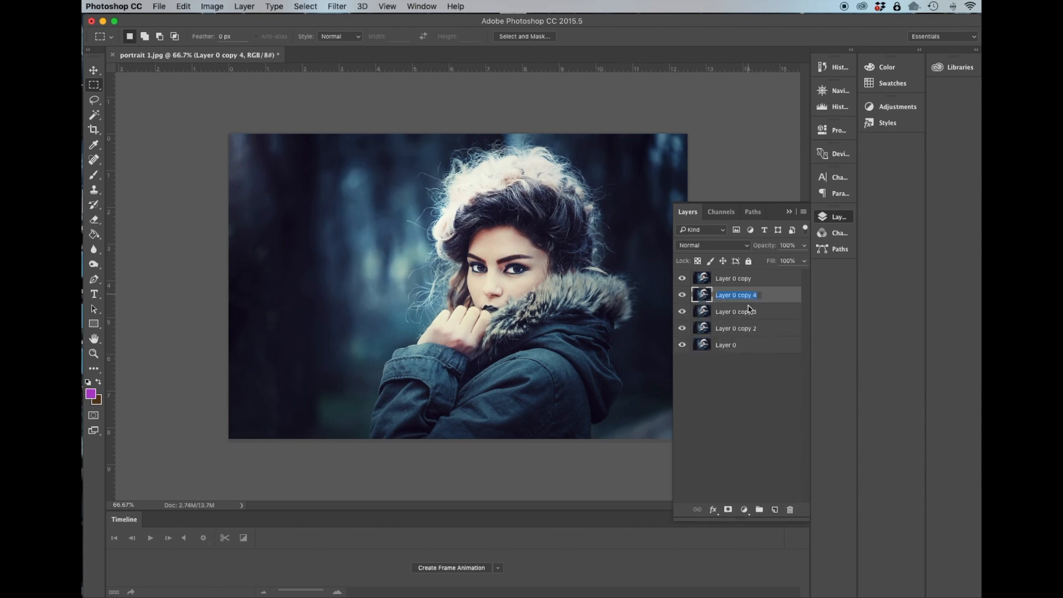
{"action": "left_click_drag", "start_coordinate": [777, 298], "coordinate": [775, 509]}
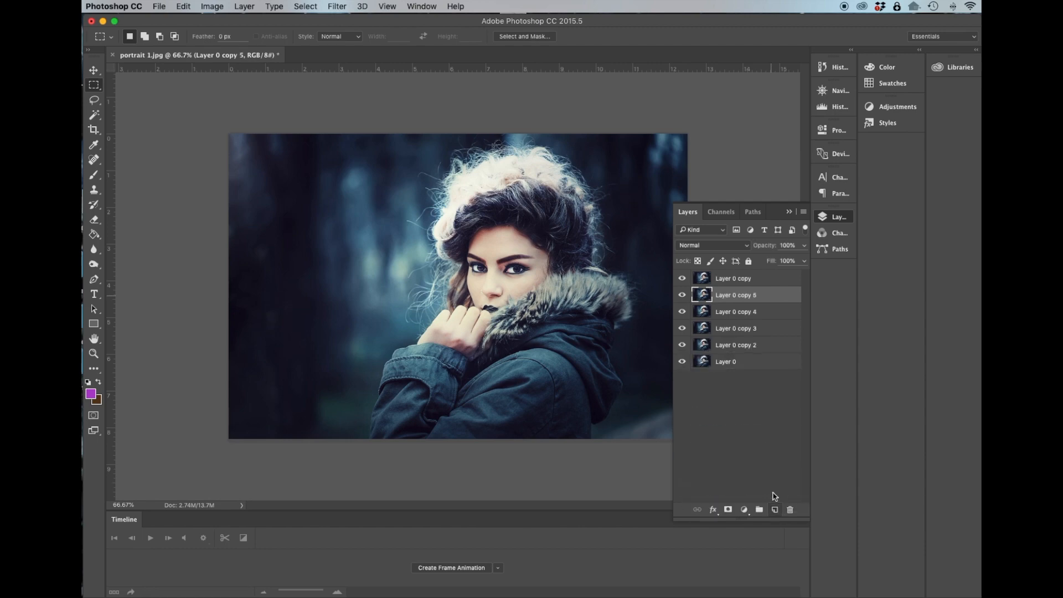
Rename the six layers 1 through 6 from bottom to top.
{"action": "left_click", "coordinate": [729, 365]}
{"action": "double_click", "coordinate": [730, 363]}
{"action": "key", "text": "BackSpace"}
{"action": "type", "text": "1"}
{"action": "key", "text": "shift+Tab"}
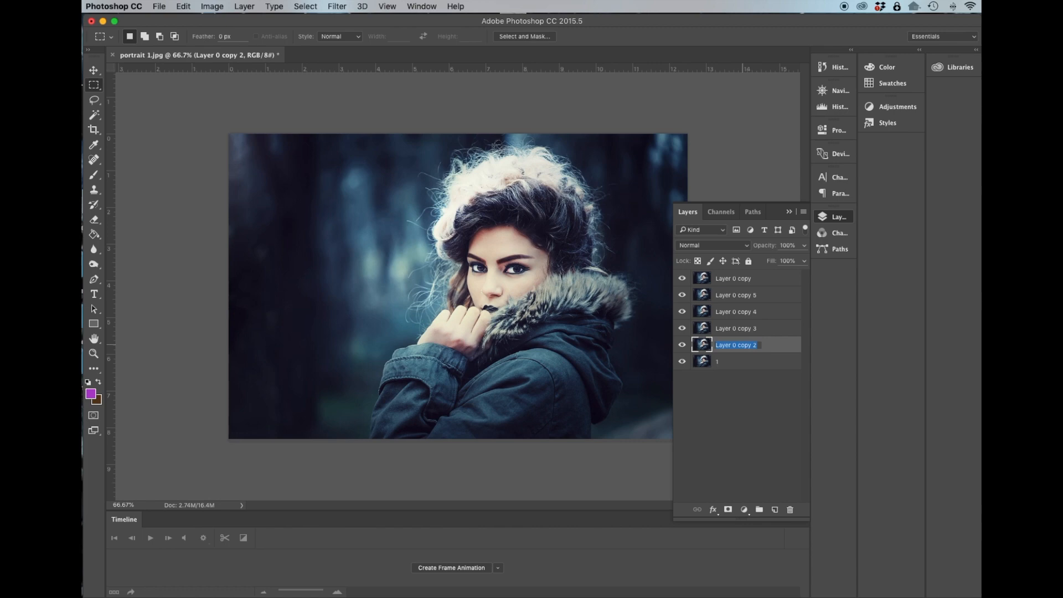
{"action": "type", "text": "2"}
{"action": "key", "text": "shift+Tab"}
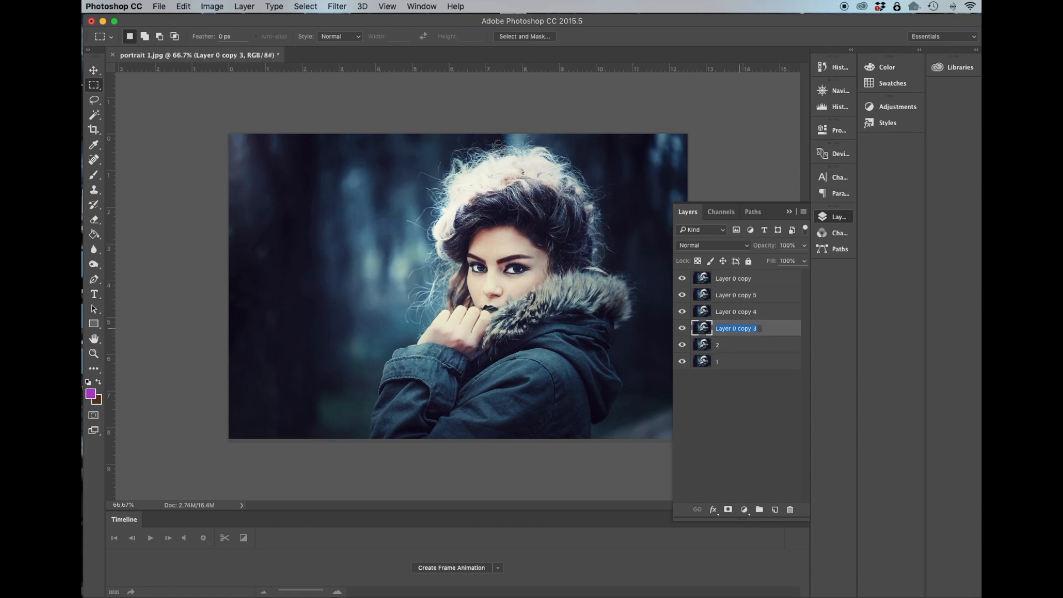
{"action": "type", "text": "3"}
{"action": "key", "text": "shift+Tab"}
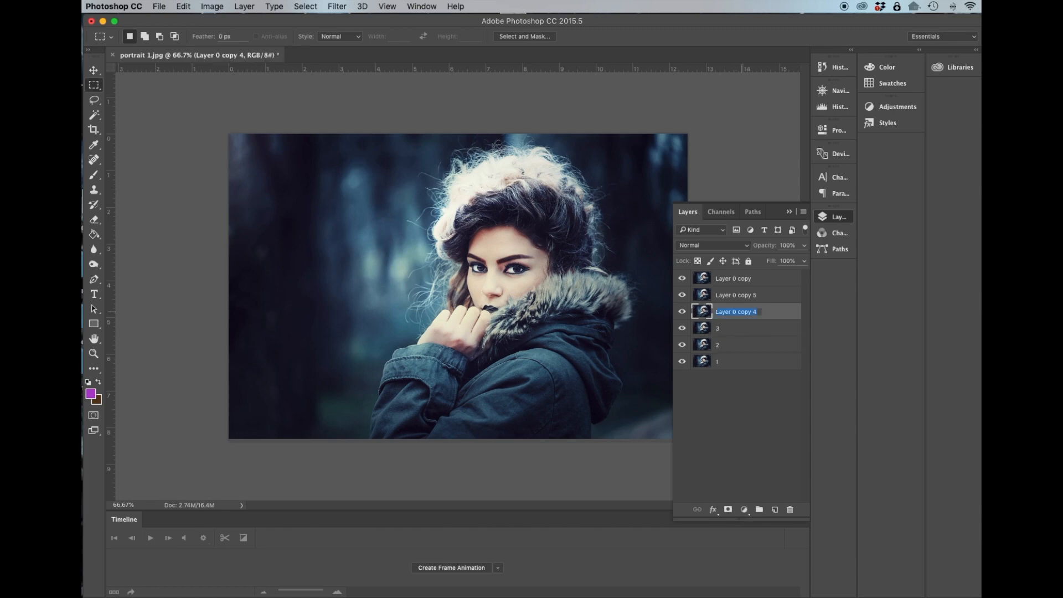
{"action": "type", "text": "4"}
{"action": "key", "text": "shift+Tab"}
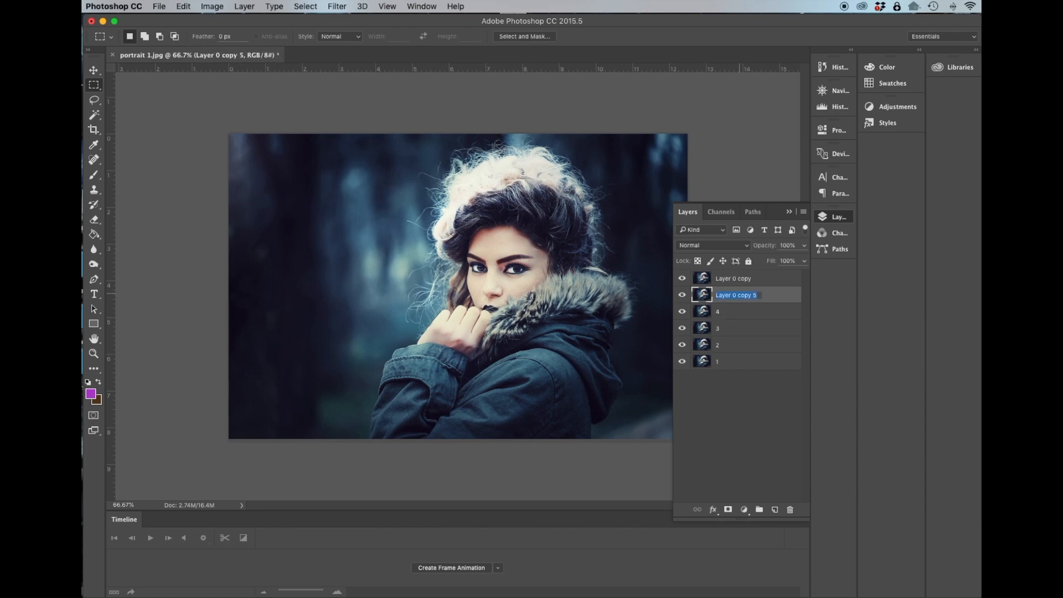
{"action": "type", "text": "5"}
{"action": "key", "text": "shift+Tab"}
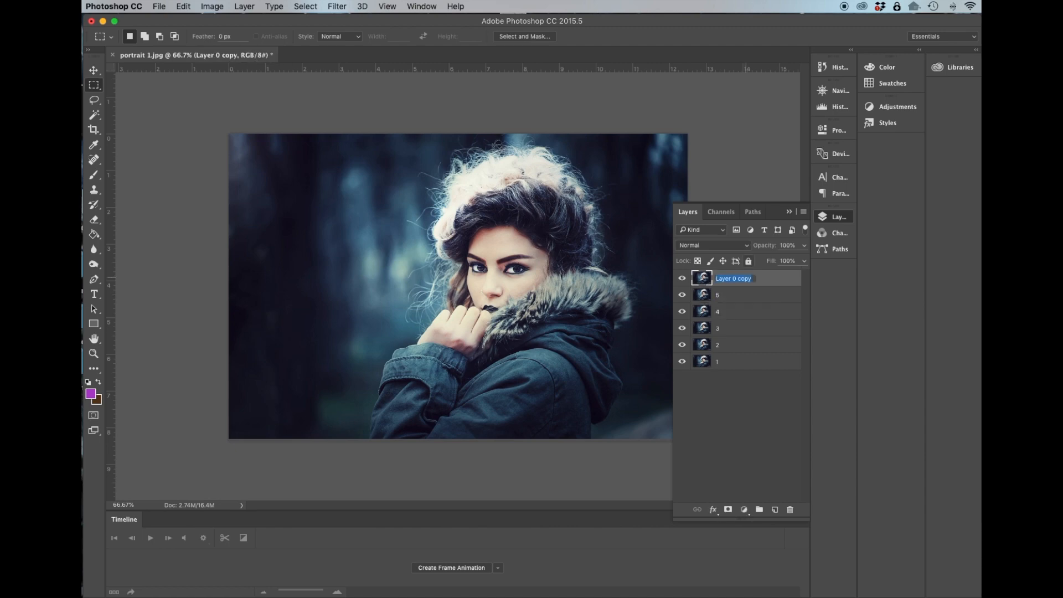
{"action": "type", "text": "6"}
{"action": "left_click", "coordinate": [766, 403]}
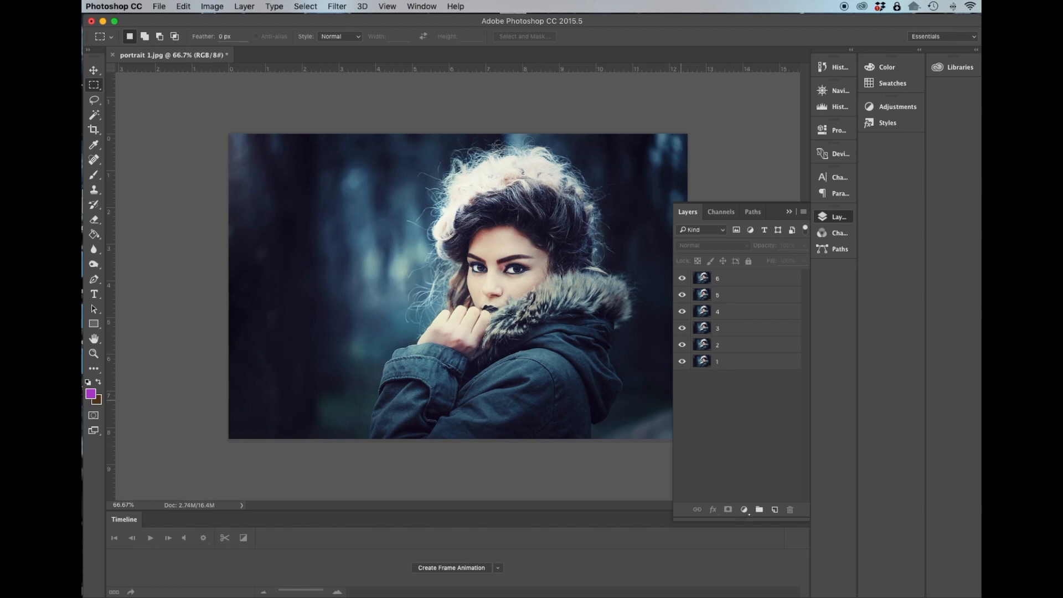
{"action": "double_click", "coordinate": [764, 345]}
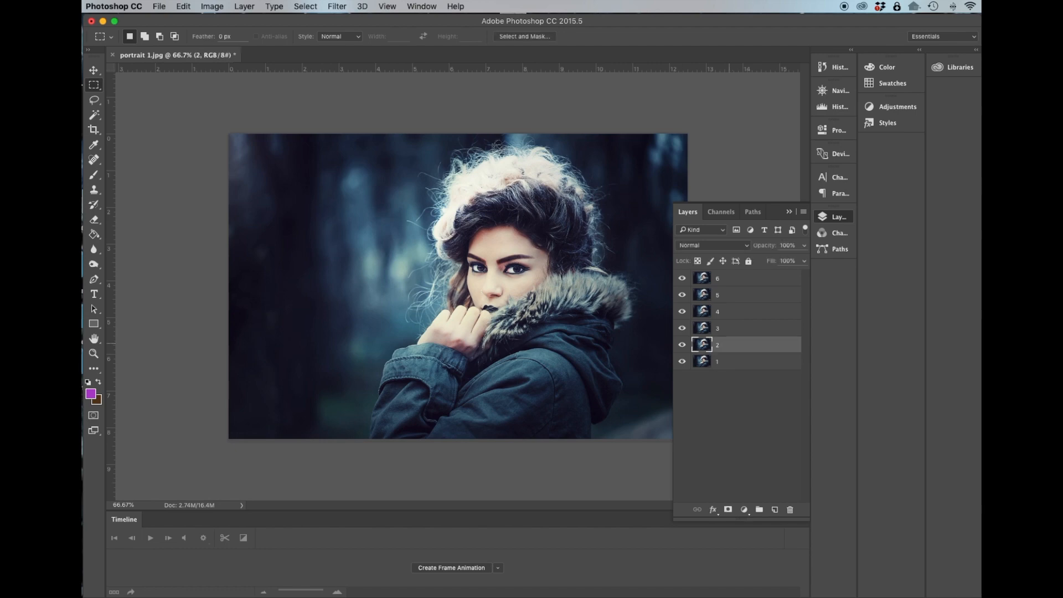
{"action": "left_click_drag", "start_coordinate": [655, 130], "coordinate": [472, 185]}
{"action": "key", "text": "Escape"}
Select layer 2, confirm the purple foreground colour ae40c9 and switch to the Brush tool.
{"action": "left_click", "coordinate": [736, 360]}
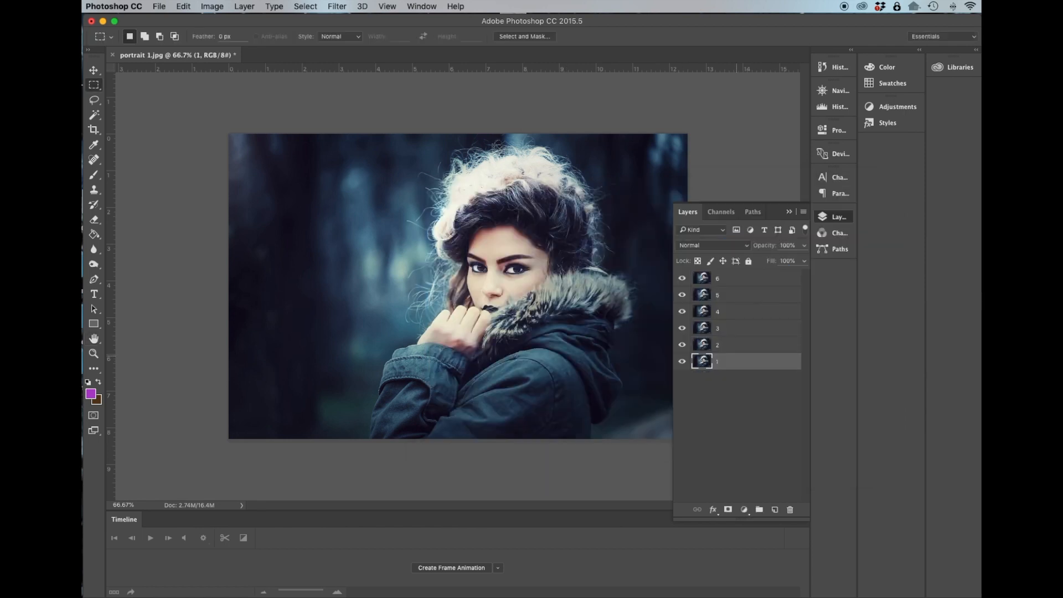
{"action": "left_click", "coordinate": [742, 344]}
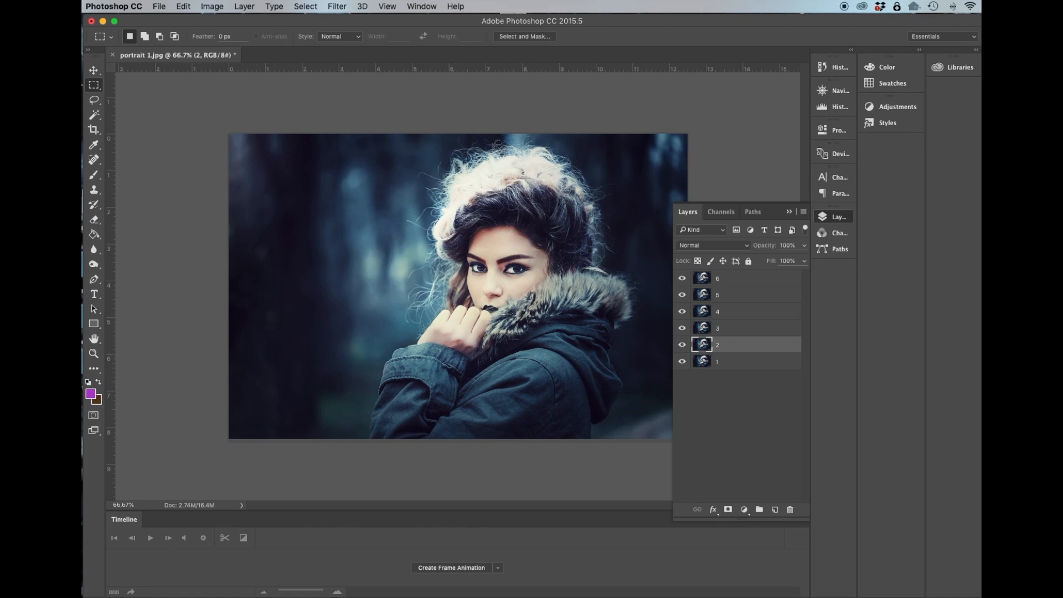
{"action": "left_click", "coordinate": [91, 394]}
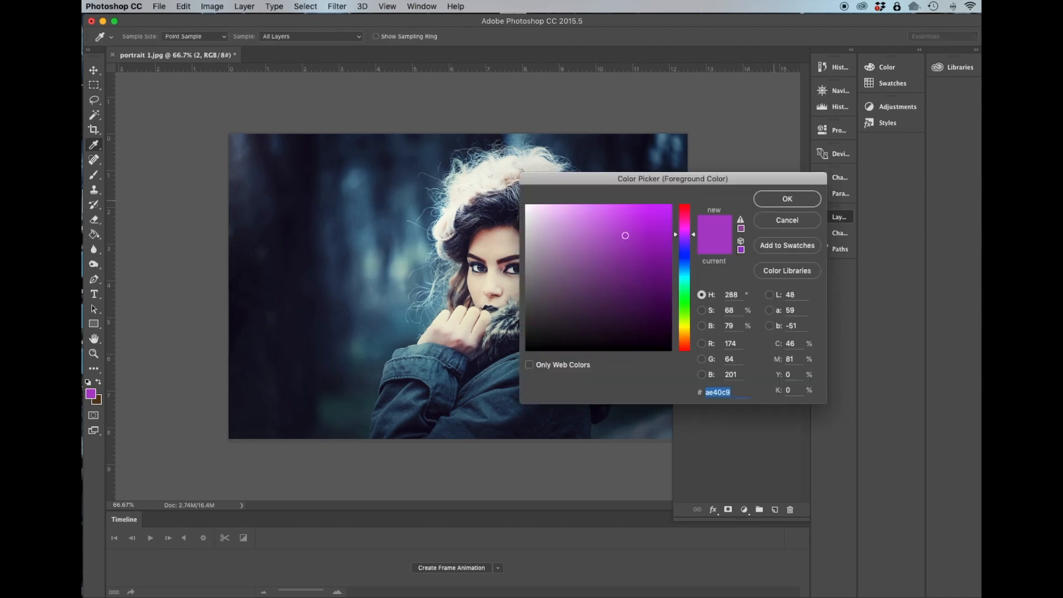
{"action": "key", "text": "Return"}
{"action": "key", "text": "b"}
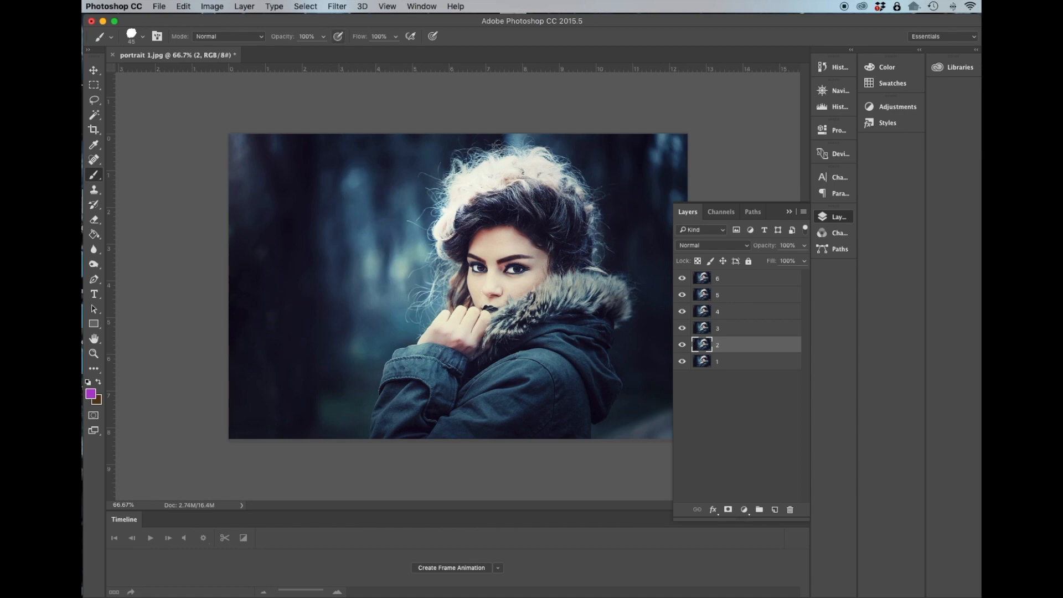
Hide layers 3, 4, 5 and 6.
{"action": "left_click", "coordinate": [682, 279]}
{"action": "left_click", "coordinate": [681, 294]}
{"action": "left_click", "coordinate": [681, 311]}
{"action": "left_click", "coordinate": [682, 328]}
Paint purple strokes around the woman's outline on layer 2.
{"action": "left_click_drag", "start_coordinate": [377, 362], "coordinate": [360, 422]}
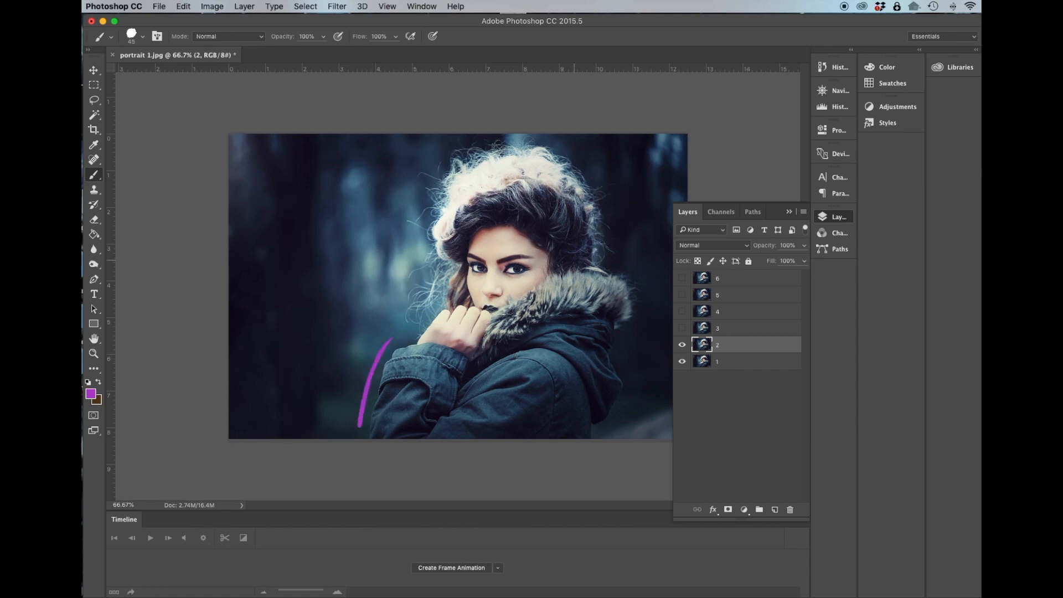
{"action": "left_click_drag", "start_coordinate": [598, 166], "coordinate": [616, 238]}
{"action": "mouse_move", "coordinate": [426, 200]}
{"action": "left_mouse_down"}
{"action": "mouse_move", "coordinate": [427, 265]}
{"action": "mouse_move", "coordinate": [408, 319]}
{"action": "left_mouse_up"}
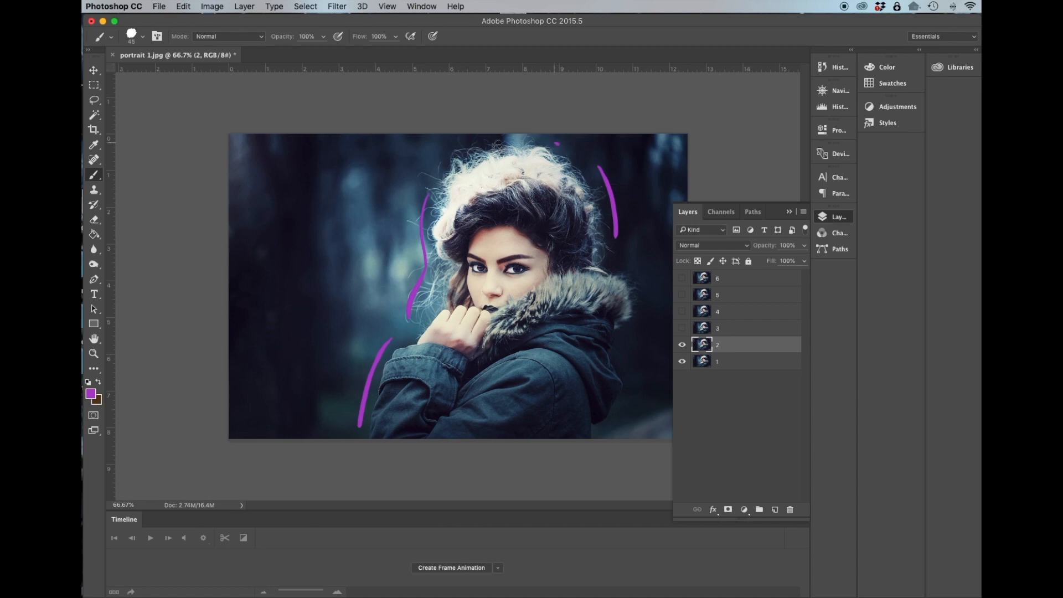
{"action": "mouse_move", "coordinate": [628, 340]}
{"action": "left_mouse_down"}
{"action": "mouse_move", "coordinate": [634, 383]}
{"action": "mouse_move", "coordinate": [606, 437]}
{"action": "left_mouse_up"}
{"action": "left_click_drag", "start_coordinate": [458, 152], "coordinate": [487, 139]}
Select layer 3 and make it visible.
{"action": "left_click", "coordinate": [681, 344]}
{"action": "left_click", "coordinate": [682, 344]}
{"action": "left_click", "coordinate": [682, 327]}
{"action": "left_click", "coordinate": [682, 328]}
{"action": "left_click", "coordinate": [734, 328]}
{"action": "left_click", "coordinate": [681, 328]}
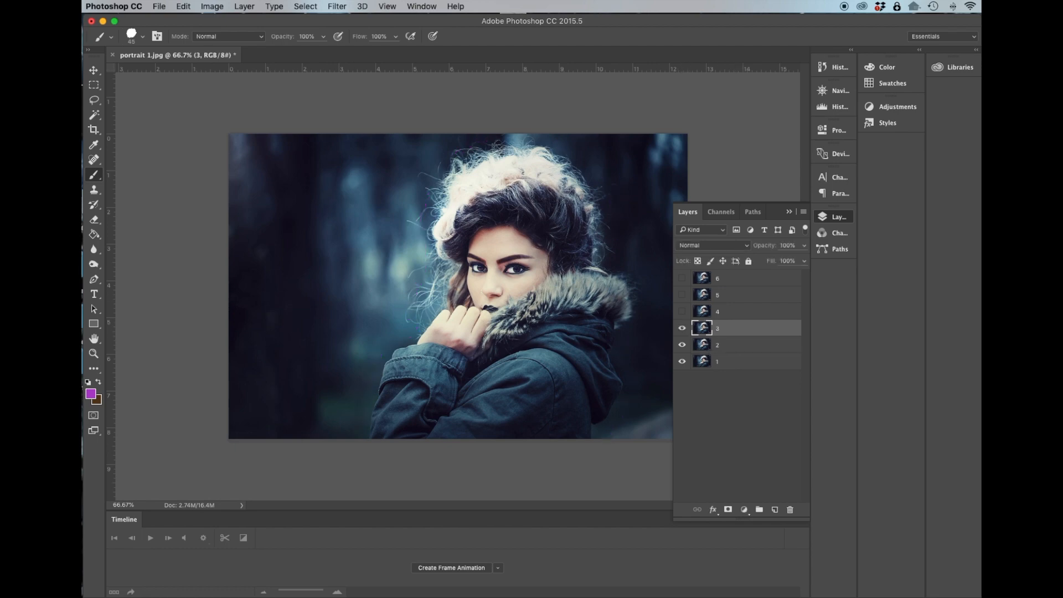
Set the foreground colour to violet 8040c9.
{"action": "left_click", "coordinate": [91, 393]}
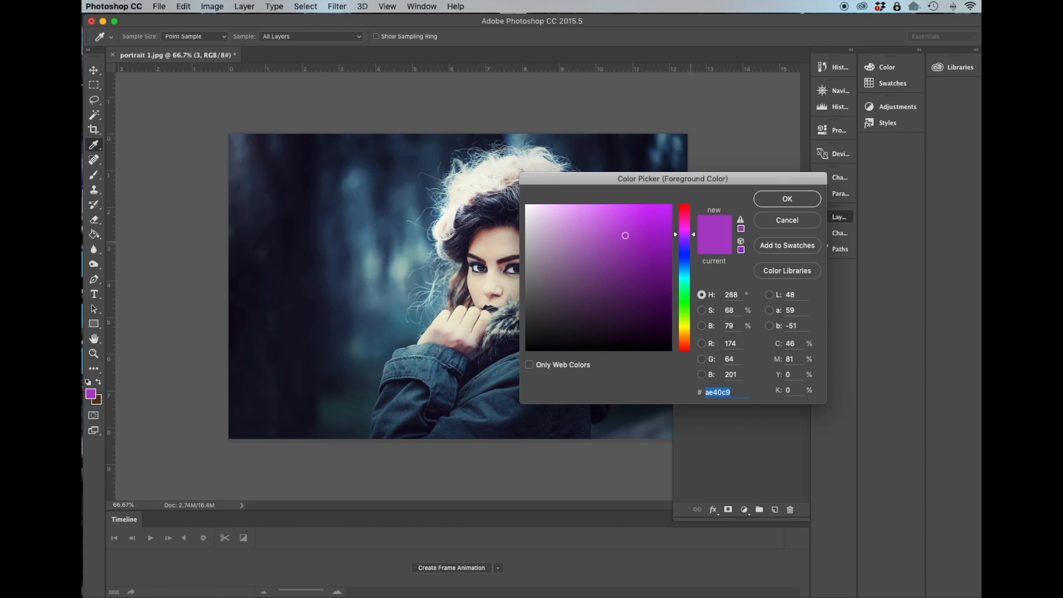
{"action": "type", "text": "7740c9"}
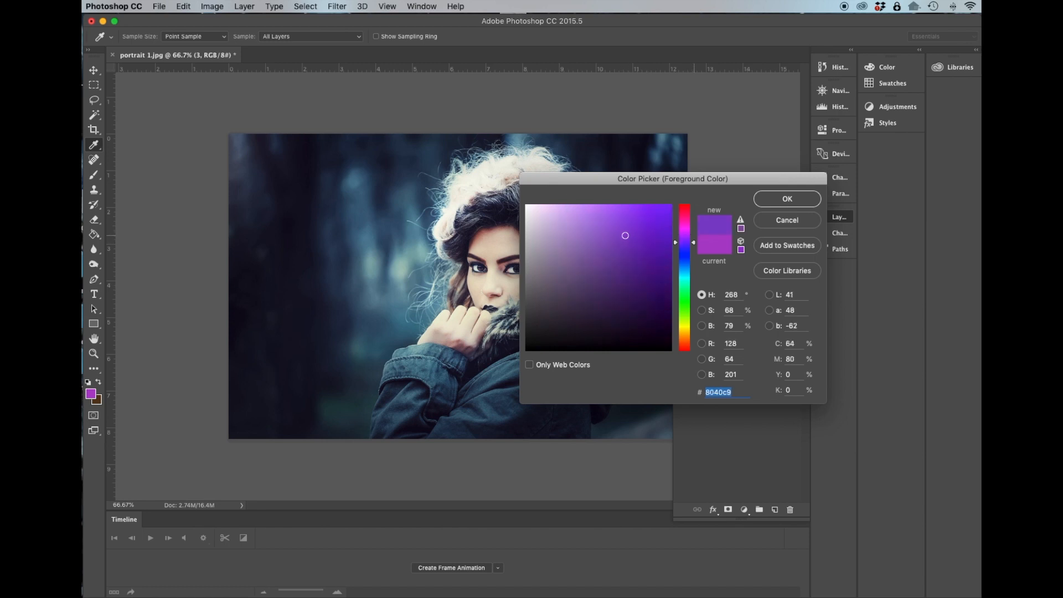
{"action": "key", "text": "Return"}
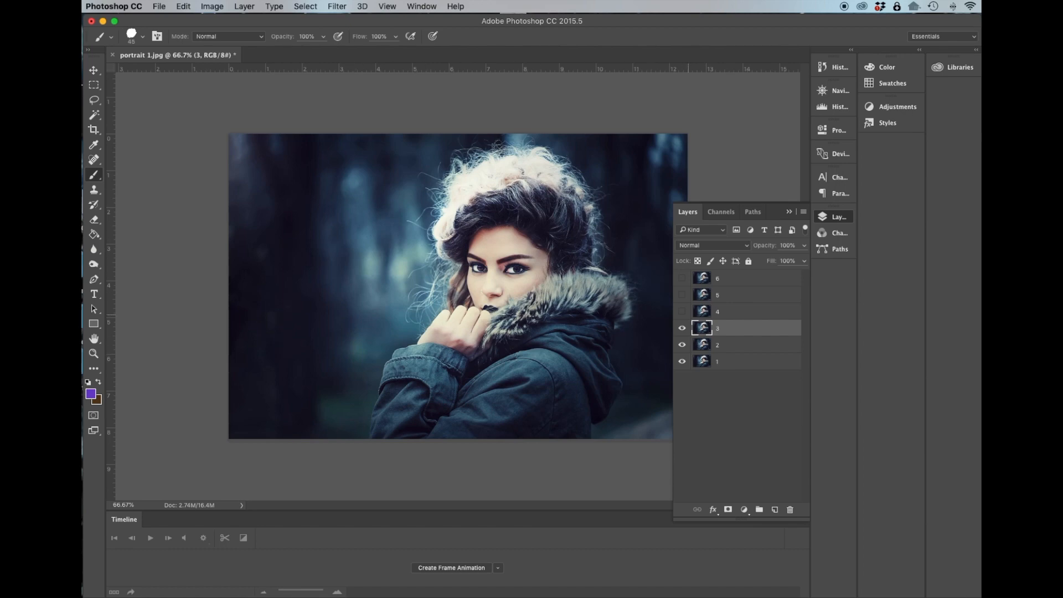
Paint violet strokes around the woman's outline on layer 3.
{"action": "left_click", "coordinate": [682, 327]}
{"action": "left_click", "coordinate": [682, 327]}
{"action": "left_click_drag", "start_coordinate": [352, 344], "coordinate": [322, 434]}
{"action": "mouse_move", "coordinate": [400, 278]}
{"action": "left_mouse_down"}
{"action": "mouse_move", "coordinate": [400, 215]}
{"action": "mouse_move", "coordinate": [414, 185]}
{"action": "left_mouse_up"}
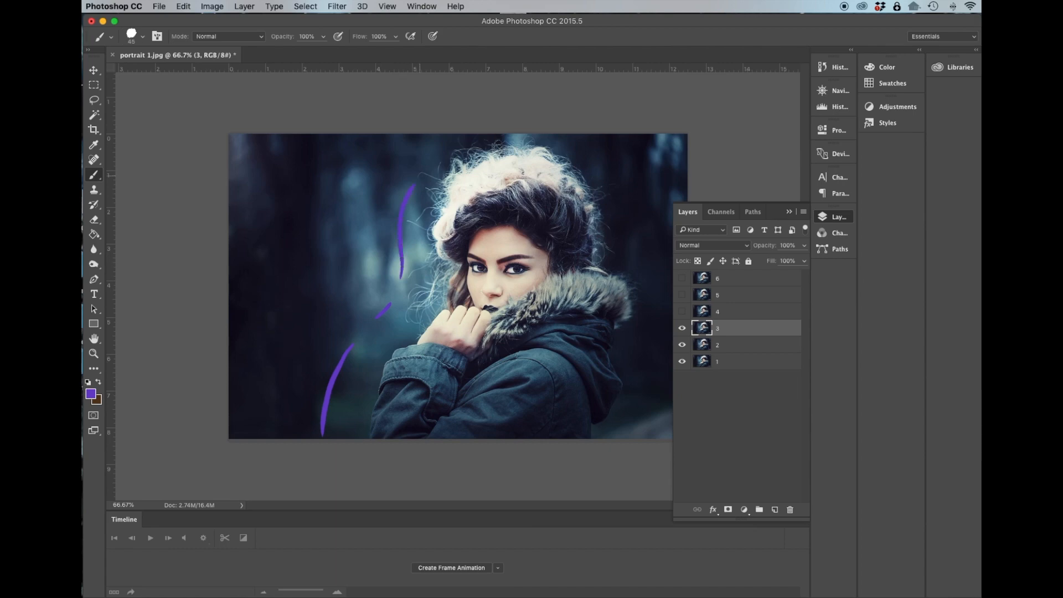
{"action": "left_click_drag", "start_coordinate": [449, 143], "coordinate": [419, 169]}
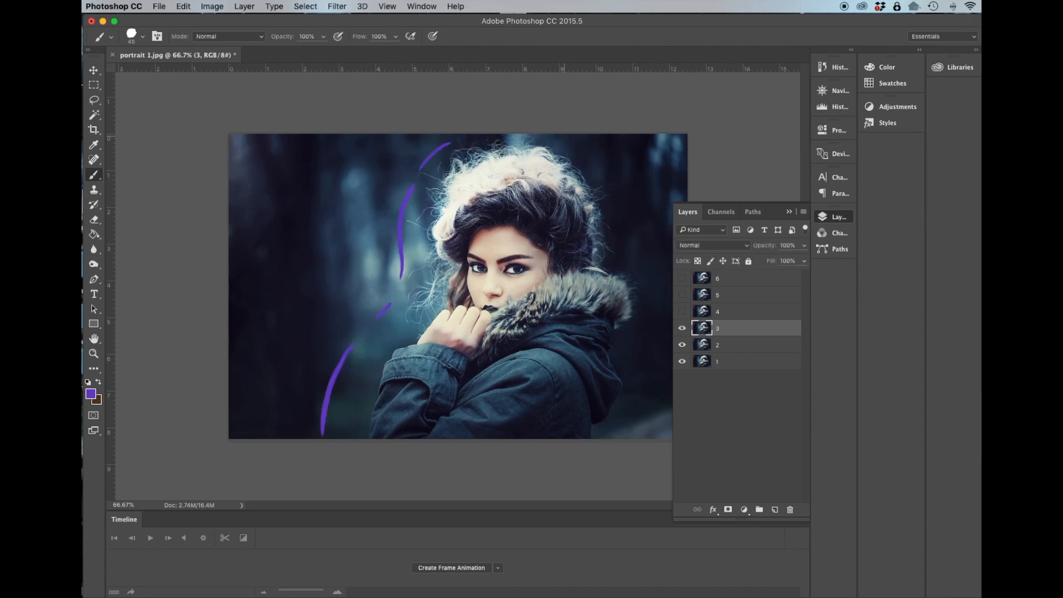
{"action": "mouse_move", "coordinate": [566, 135]}
{"action": "left_mouse_down"}
{"action": "mouse_move", "coordinate": [617, 179]}
{"action": "mouse_move", "coordinate": [627, 260]}
{"action": "mouse_move", "coordinate": [651, 298]}
{"action": "mouse_move", "coordinate": [620, 435]}
{"action": "left_mouse_up"}
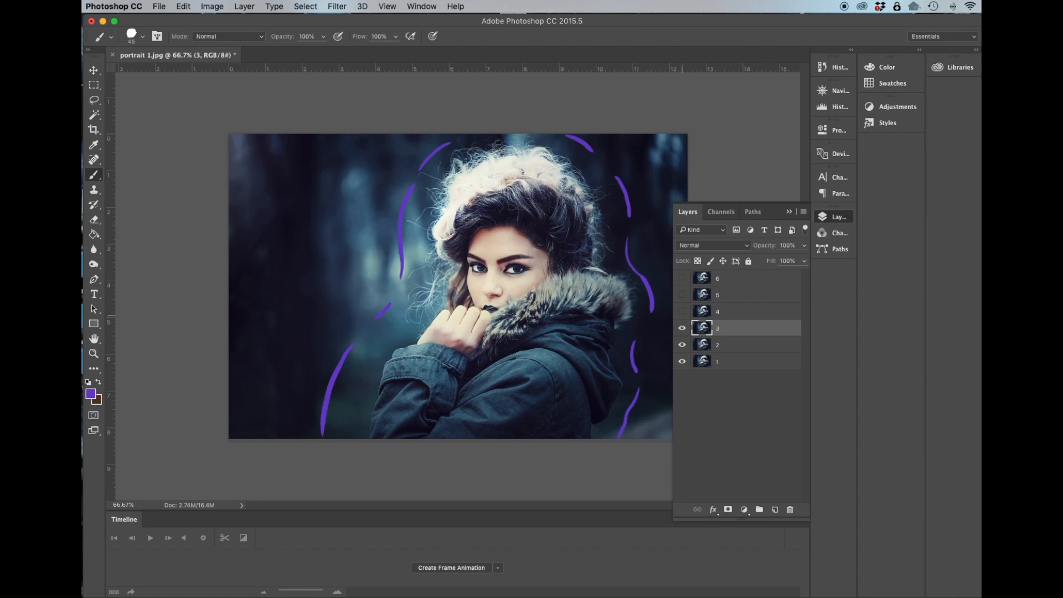
Select layer 4 and make it visible.
{"action": "left_click", "coordinate": [683, 328]}
{"action": "left_click", "coordinate": [683, 328]}
{"action": "left_click", "coordinate": [703, 311]}
{"action": "left_click", "coordinate": [682, 311]}
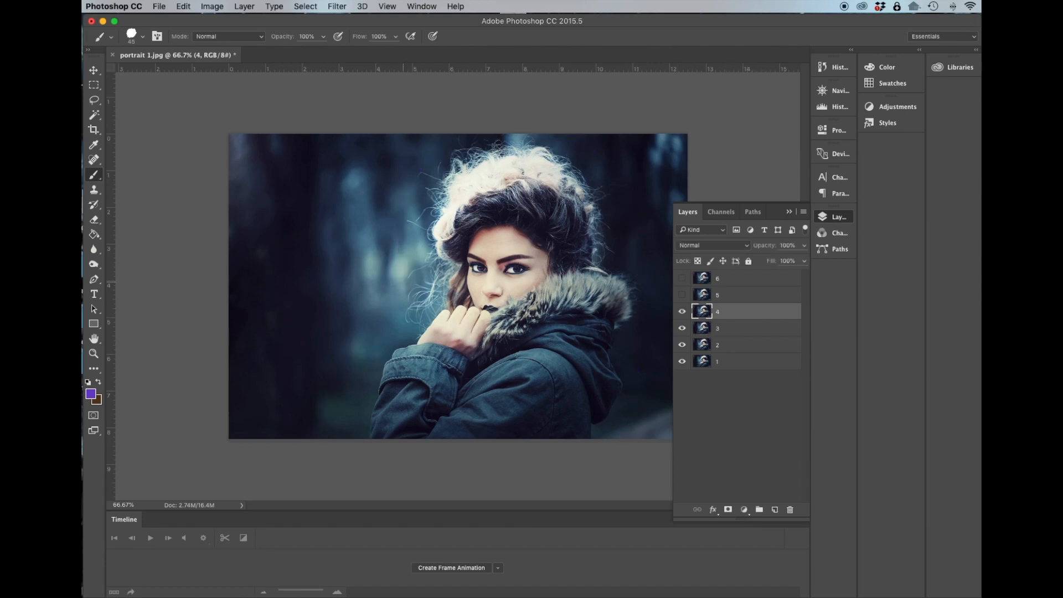
{"action": "left_click", "coordinate": [682, 311]}
{"action": "left_click", "coordinate": [681, 311]}
Set the foreground colour to teal 40c9be.
{"action": "left_click", "coordinate": [91, 394]}
{"action": "type", "text": "40c9be"}
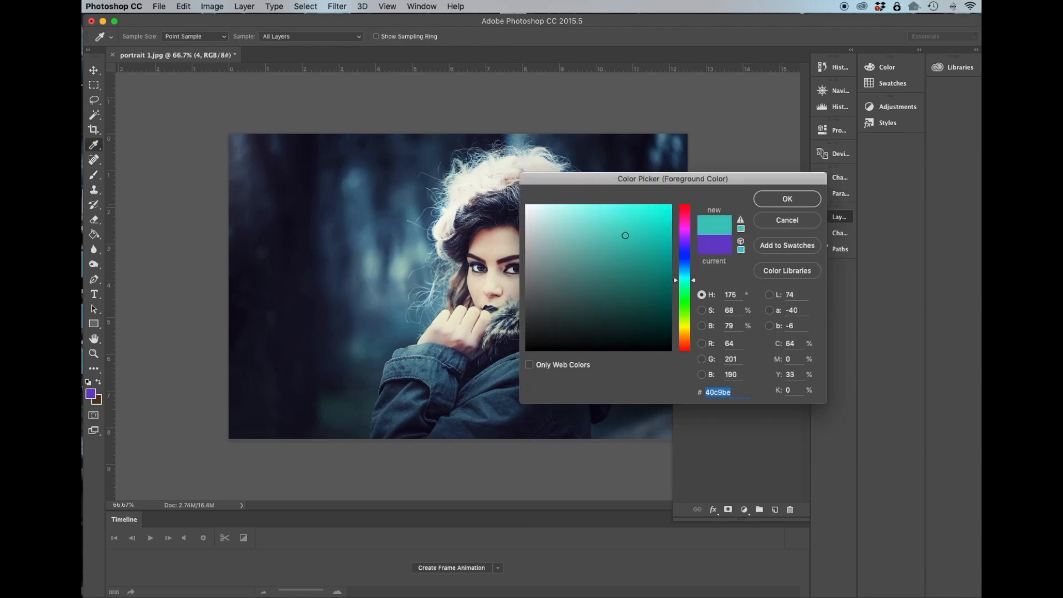
{"action": "key", "text": "Return"}
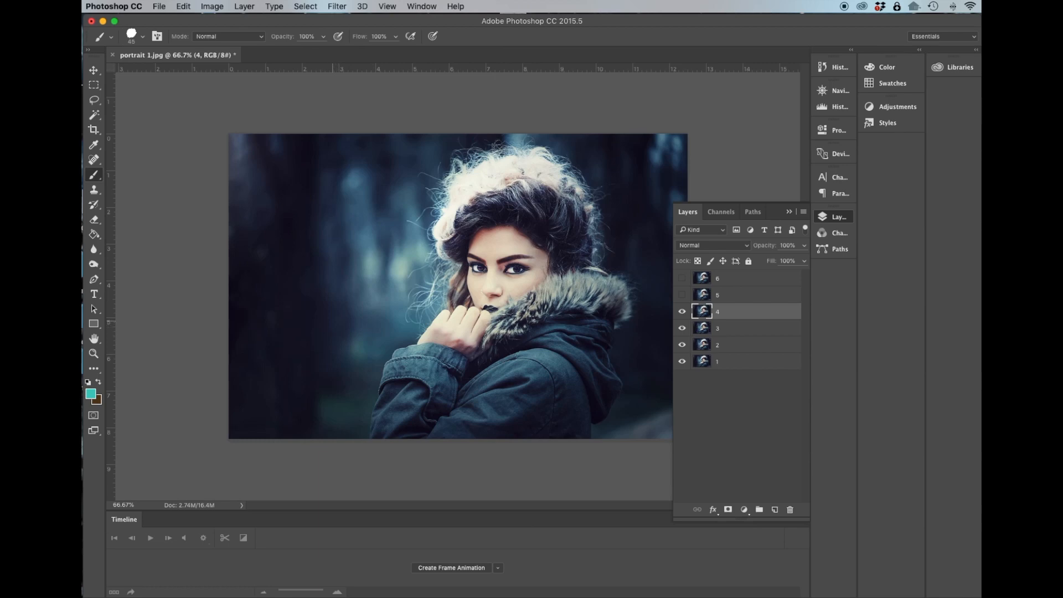
Paint teal strokes around the woman's outline on layer 4.
{"action": "mouse_move", "coordinate": [340, 311]}
{"action": "left_mouse_down"}
{"action": "mouse_move", "coordinate": [293, 379]}
{"action": "mouse_move", "coordinate": [282, 429]}
{"action": "left_mouse_up"}
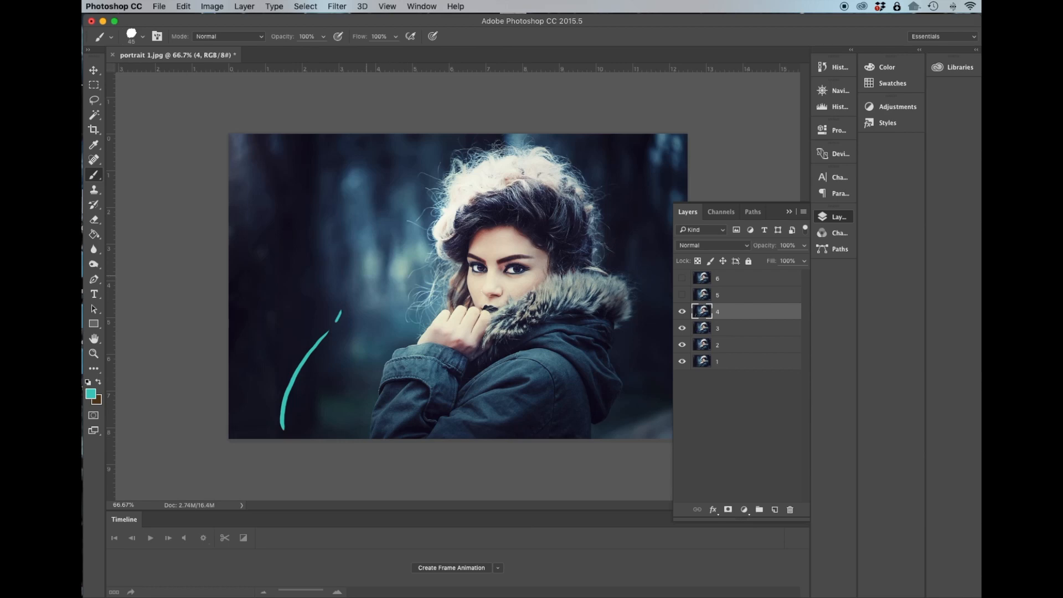
{"action": "mouse_move", "coordinate": [373, 277]}
{"action": "left_mouse_down"}
{"action": "mouse_move", "coordinate": [376, 203]}
{"action": "mouse_move", "coordinate": [415, 142]}
{"action": "left_mouse_up"}
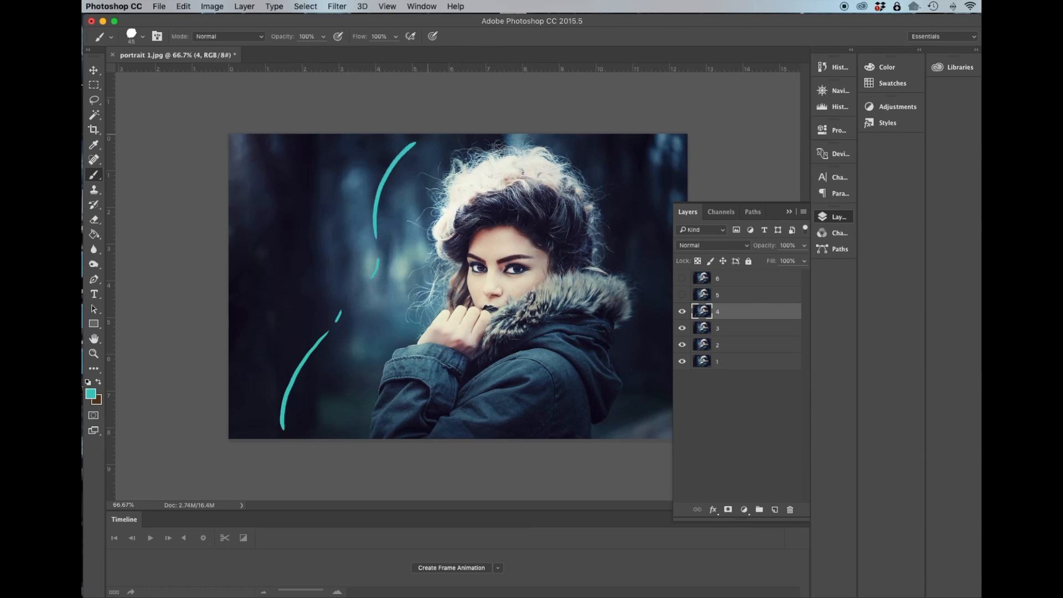
{"action": "left_click_drag", "start_coordinate": [591, 134], "coordinate": [624, 178]}
{"action": "left_click_drag", "start_coordinate": [640, 229], "coordinate": [650, 244]}
{"action": "left_click", "coordinate": [682, 313]}
{"action": "left_click", "coordinate": [682, 313]}
{"action": "left_click_drag", "start_coordinate": [660, 265], "coordinate": [671, 311]}
{"action": "left_click_drag", "start_coordinate": [671, 382], "coordinate": [657, 439]}
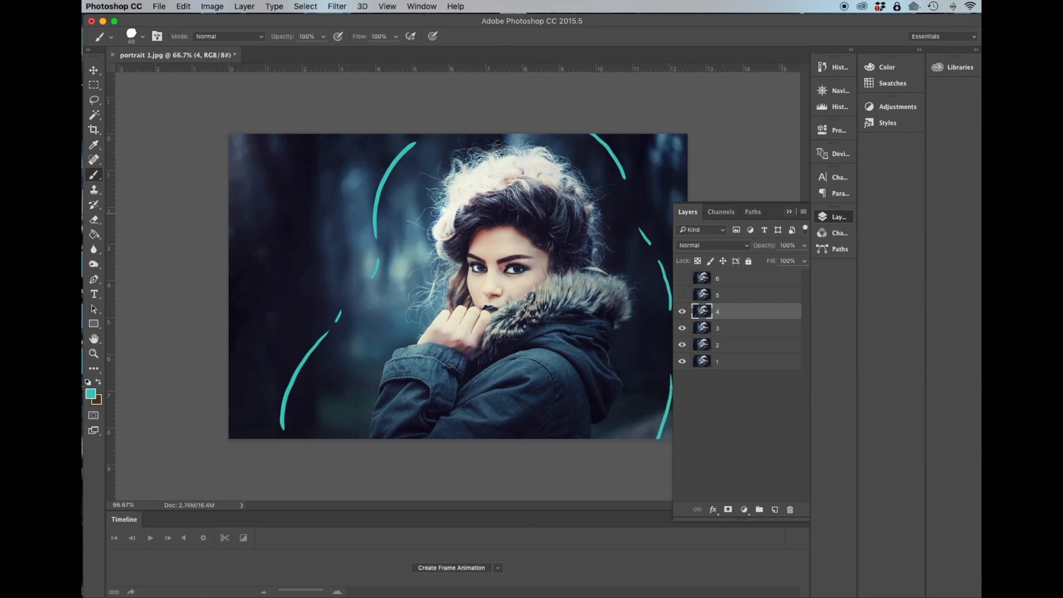
Show and select layer 5 and set the foreground colour to green 4dc940.
{"action": "left_click", "coordinate": [729, 294]}
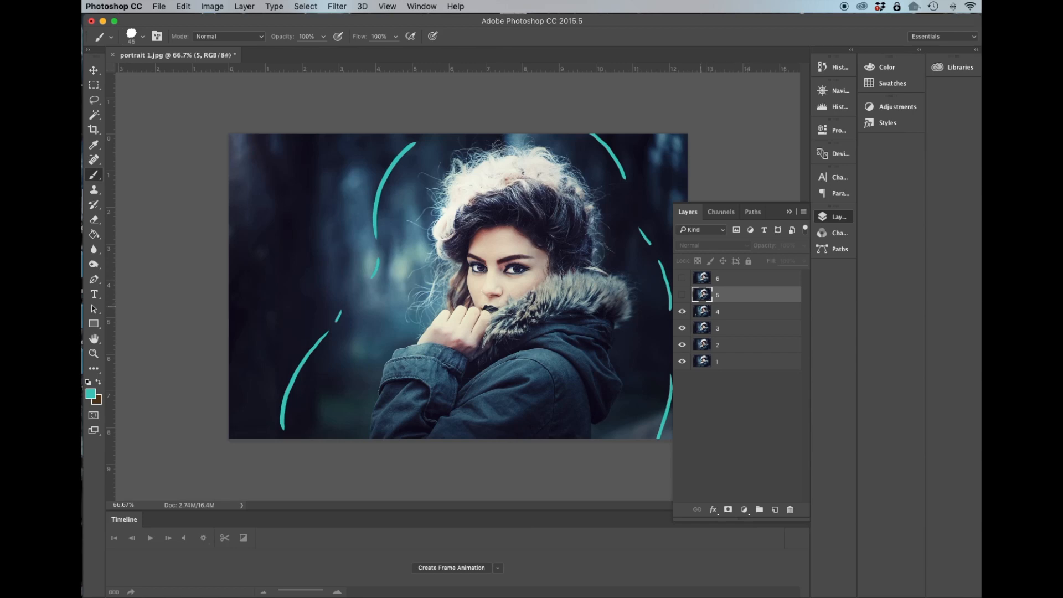
{"action": "left_click", "coordinate": [682, 294]}
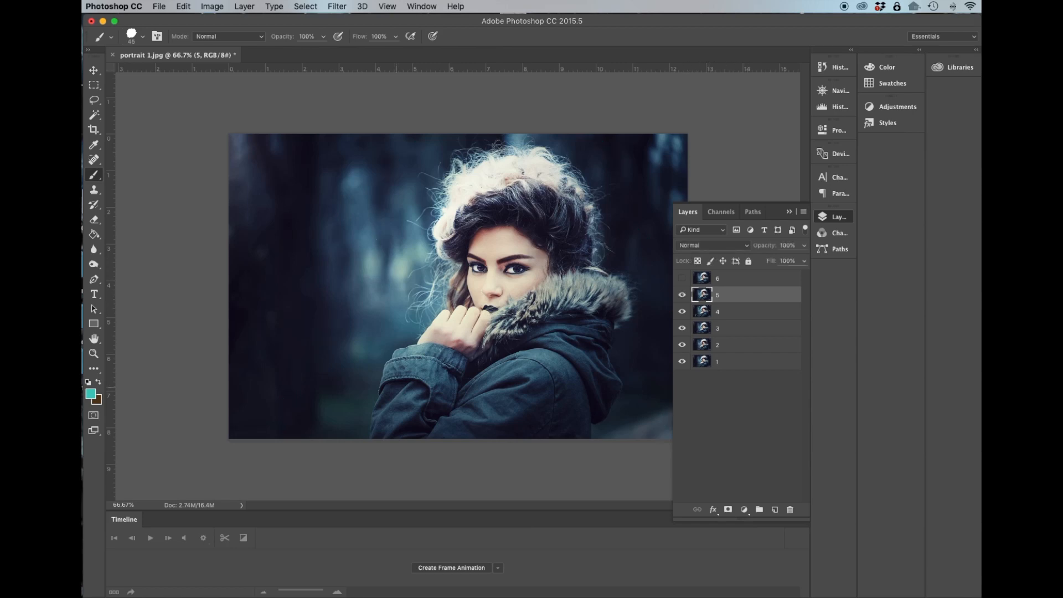
{"action": "left_click", "coordinate": [91, 394]}
{"action": "left_click_drag", "start_coordinate": [685, 280], "coordinate": [685, 304]}
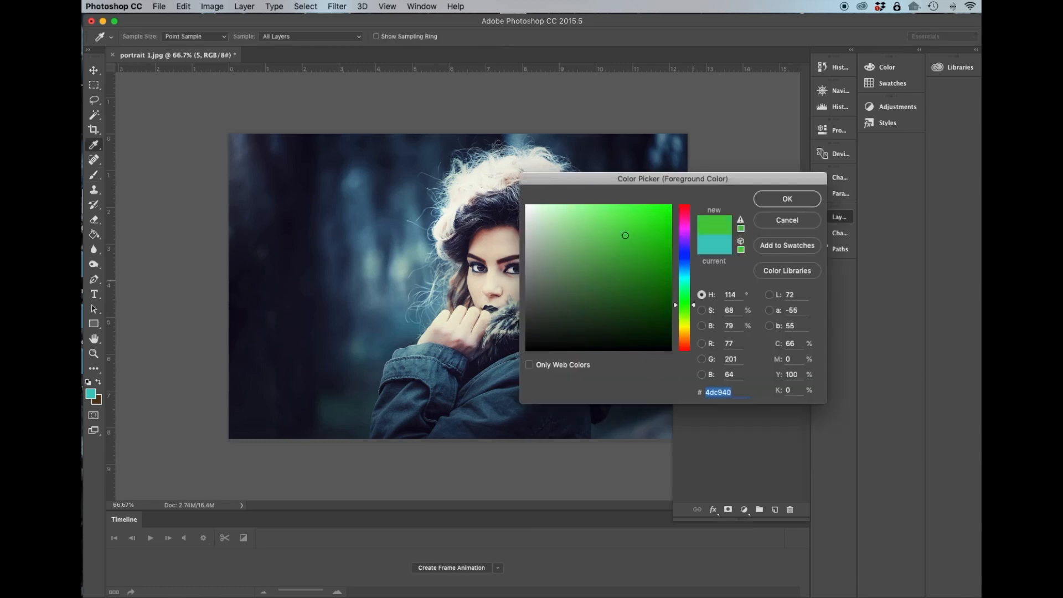
{"action": "key", "text": "Return"}
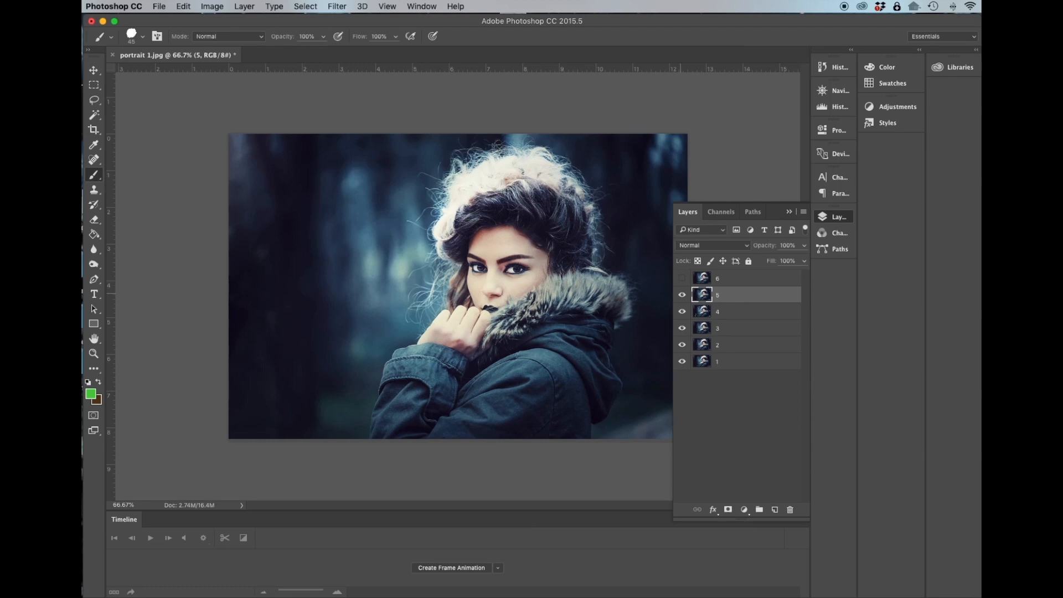
Paint green brush strokes around the woman's outline and the image corners on layer 5.
{"action": "left_click", "coordinate": [681, 295]}
{"action": "left_click", "coordinate": [681, 294]}
{"action": "mouse_move", "coordinate": [316, 307]}
{"action": "left_mouse_down"}
{"action": "mouse_move", "coordinate": [272, 355]}
{"action": "mouse_move", "coordinate": [256, 437]}
{"action": "left_mouse_up"}
{"action": "left_click", "coordinate": [682, 295]}
{"action": "left_click", "coordinate": [683, 295]}
{"action": "mouse_move", "coordinate": [334, 256]}
{"action": "left_mouse_down"}
{"action": "mouse_move", "coordinate": [342, 182]}
{"action": "mouse_move", "coordinate": [380, 134]}
{"action": "left_mouse_up"}
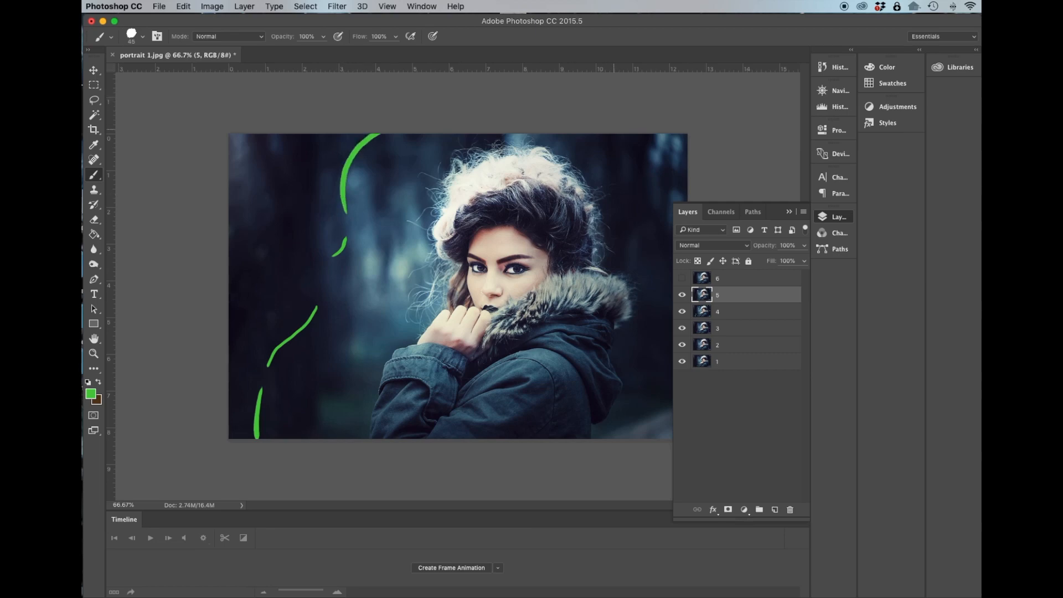
{"action": "left_click_drag", "start_coordinate": [638, 134], "coordinate": [680, 191]}
{"action": "left_click_drag", "start_coordinate": [672, 379], "coordinate": [671, 388]}
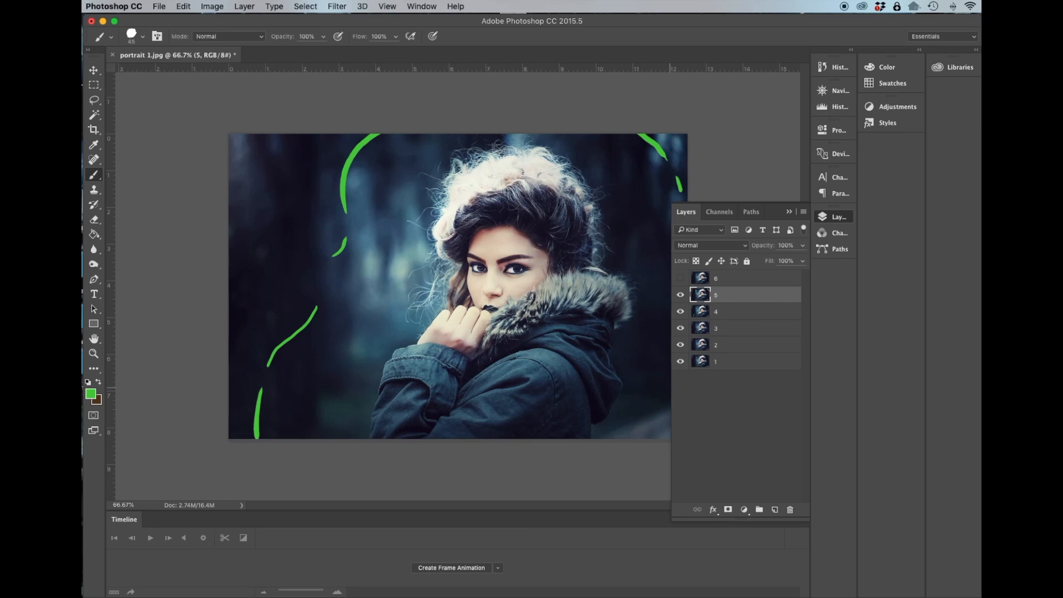
{"action": "left_click_drag", "start_coordinate": [661, 438], "coordinate": [670, 422]}
{"action": "left_click_drag", "start_coordinate": [587, 21], "coordinate": [584, 22]}
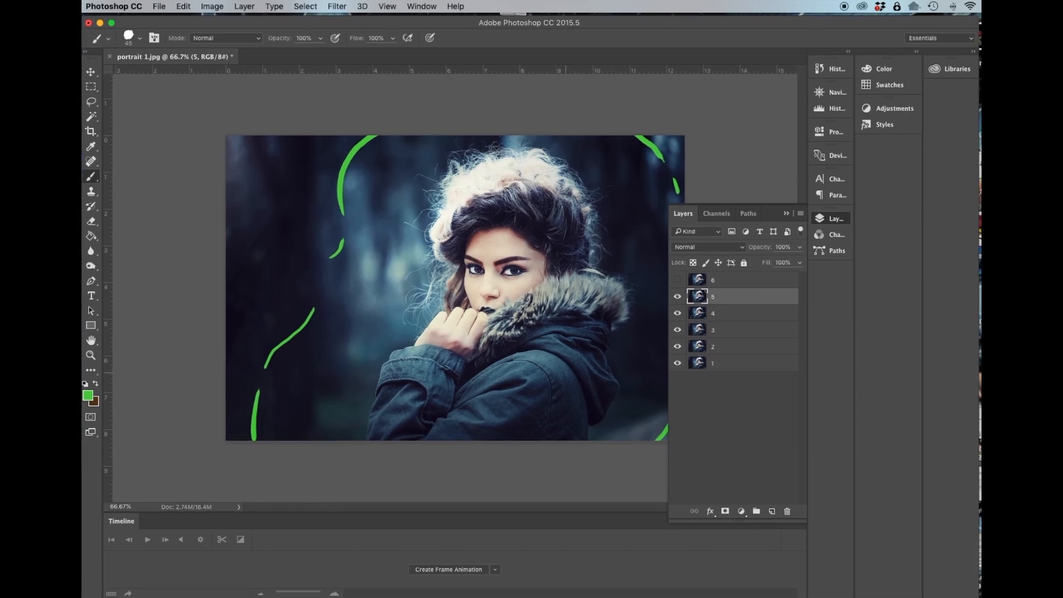
Duplicate layer 6 and rename the copy 7.
{"action": "left_click_drag", "start_coordinate": [714, 280], "coordinate": [771, 511]}
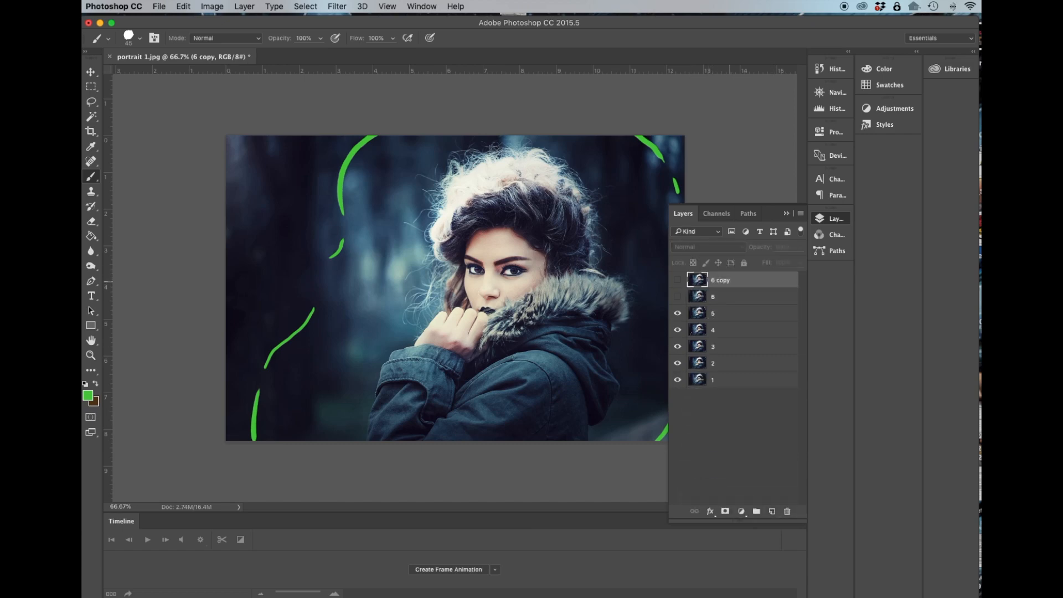
{"action": "double_click", "coordinate": [726, 280]}
{"action": "type", "text": "7"}
{"action": "left_click", "coordinate": [726, 425]}
Select and show layer 6 and set the foreground colour to yellow c7c940.
{"action": "left_click", "coordinate": [712, 293]}
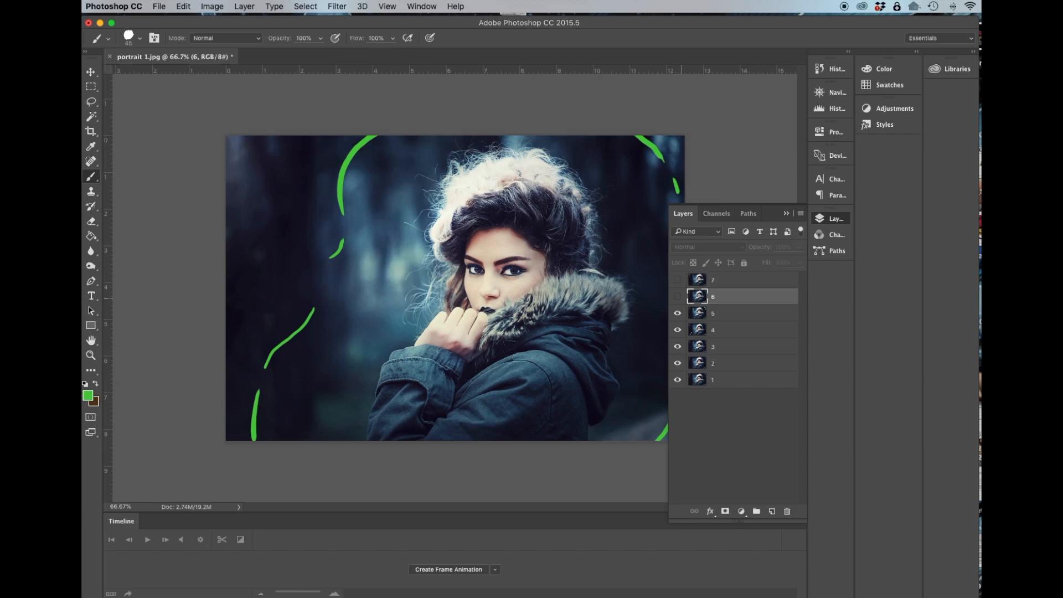
{"action": "left_click", "coordinate": [676, 296]}
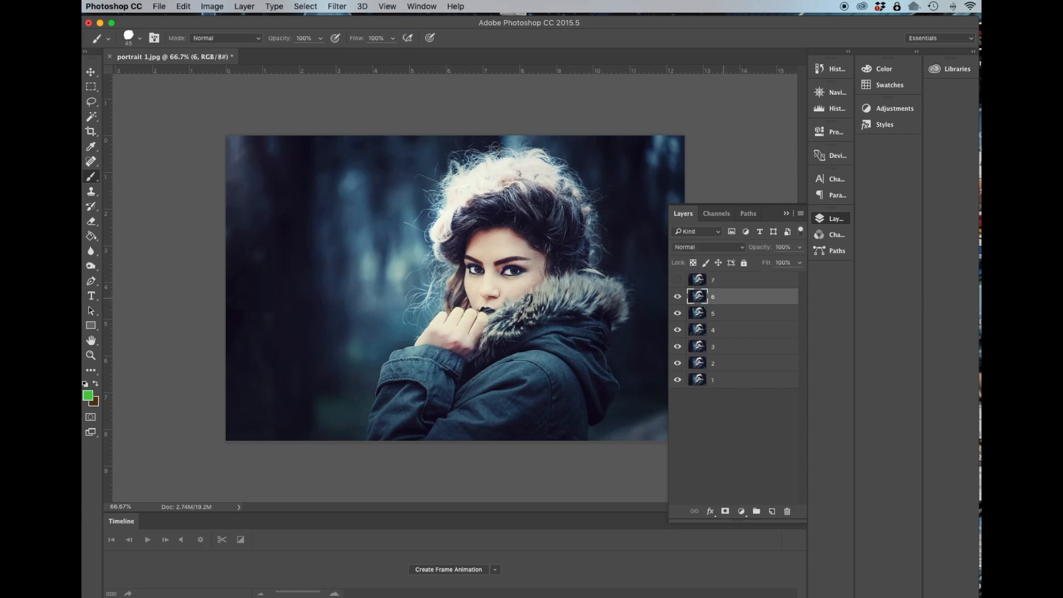
{"action": "left_click", "coordinate": [88, 395]}
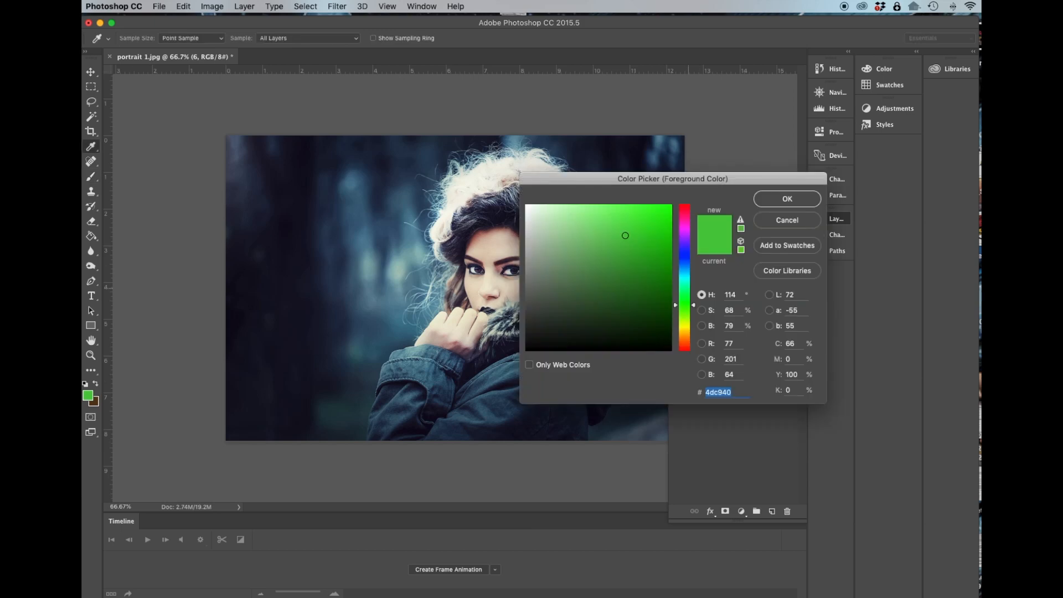
{"action": "left_click_drag", "start_coordinate": [693, 305], "coordinate": [693, 326]}
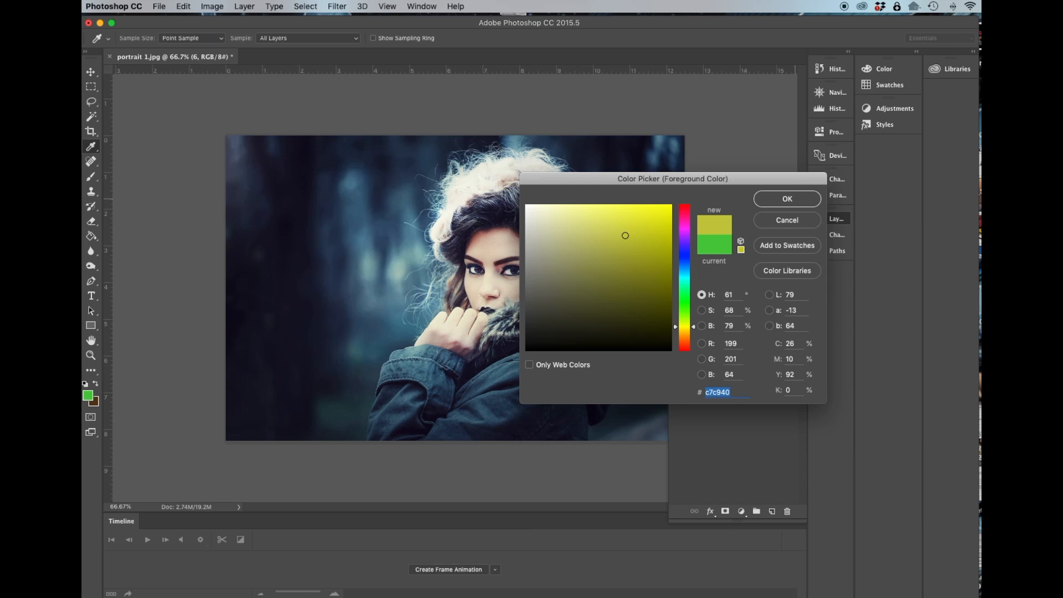
{"action": "key", "text": "Return"}
{"action": "left_click", "coordinate": [678, 279]}
{"action": "left_click", "coordinate": [677, 279]}
{"action": "left_click", "coordinate": [677, 296]}
{"action": "left_click", "coordinate": [677, 296]}
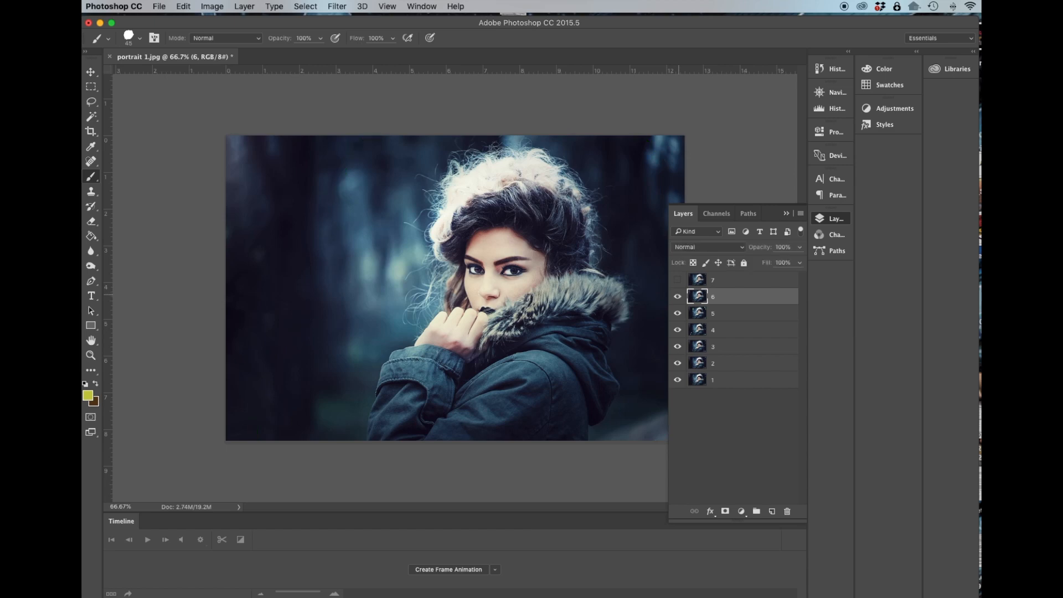
{"action": "left_click", "coordinate": [677, 296]}
{"action": "left_click", "coordinate": [676, 296]}
{"action": "left_click", "coordinate": [677, 296]}
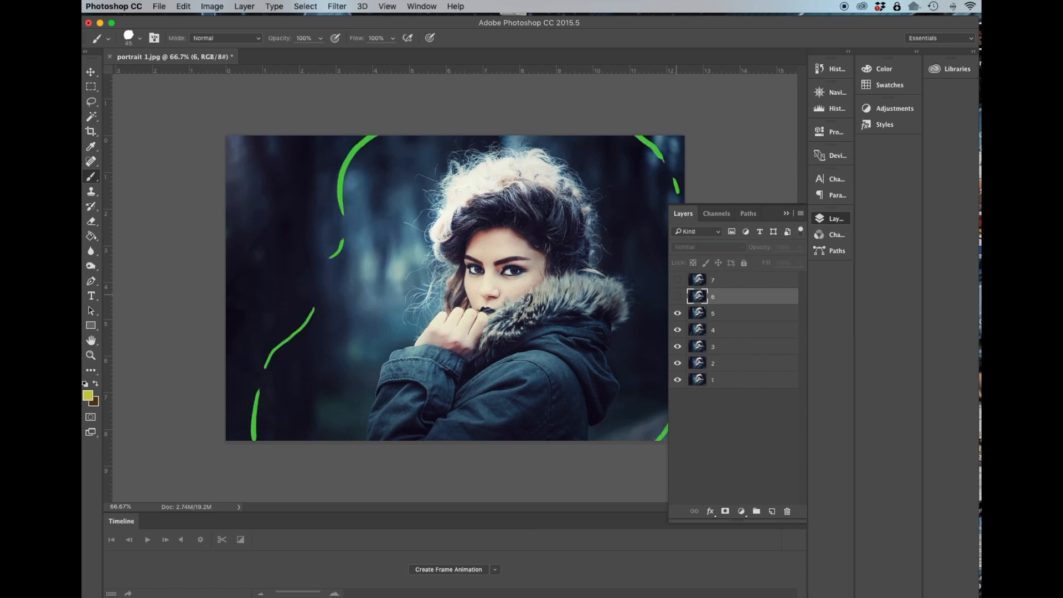
{"action": "left_click", "coordinate": [676, 296]}
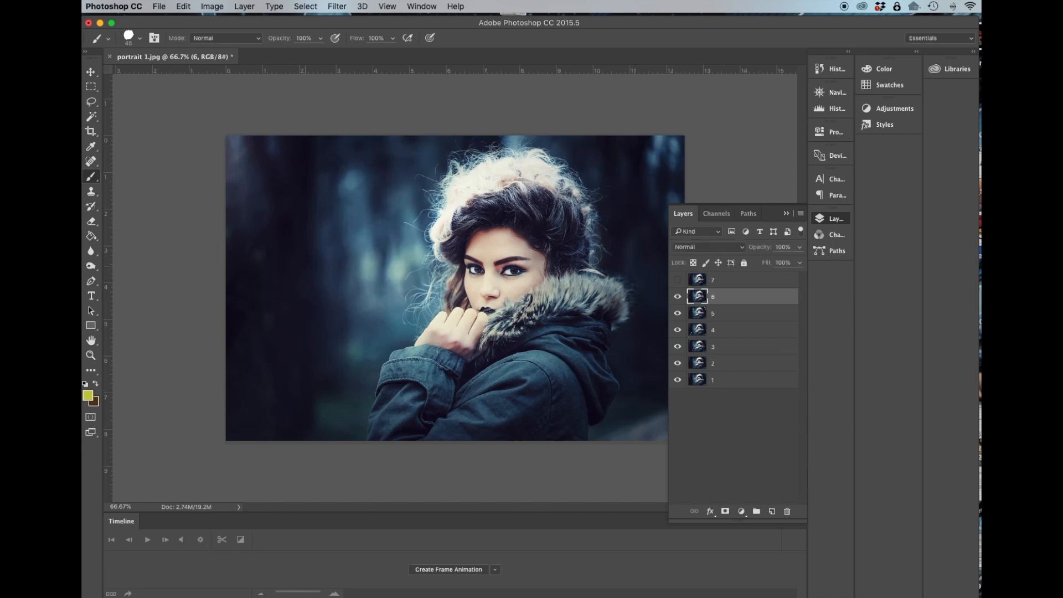
Paint yellow strokes around the woman's outline, hat and hood on layer 6.
{"action": "mouse_move", "coordinate": [303, 218]}
{"action": "left_mouse_down"}
{"action": "mouse_move", "coordinate": [292, 264]}
{"action": "mouse_move", "coordinate": [225, 361]}
{"action": "left_mouse_up"}
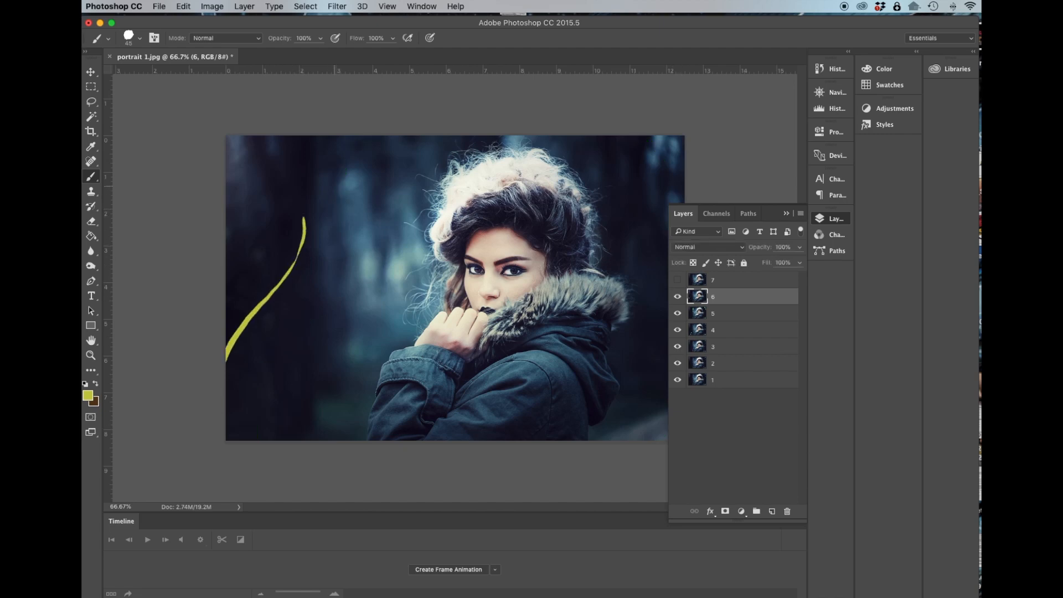
{"action": "left_click_drag", "start_coordinate": [333, 185], "coordinate": [379, 136]}
{"action": "left_click_drag", "start_coordinate": [649, 136], "coordinate": [676, 178]}
{"action": "left_click_drag", "start_coordinate": [666, 434], "coordinate": [663, 441]}
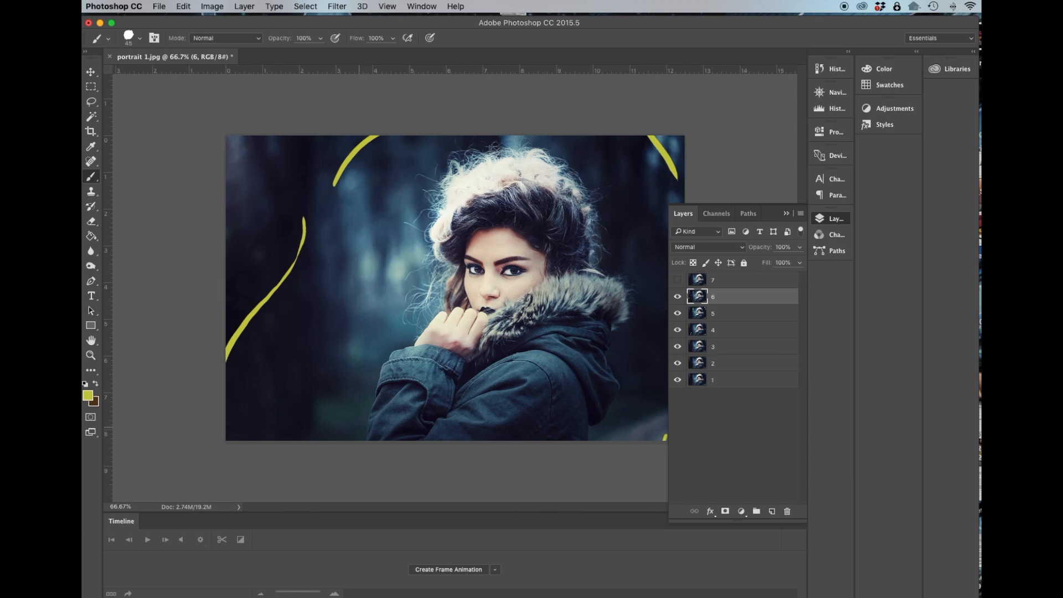
{"action": "left_click_drag", "start_coordinate": [360, 426], "coordinate": [367, 391]}
{"action": "mouse_move", "coordinate": [386, 354]}
{"action": "left_mouse_down"}
{"action": "mouse_move", "coordinate": [404, 337]}
{"action": "mouse_move", "coordinate": [413, 252]}
{"action": "mouse_move", "coordinate": [451, 152]}
{"action": "mouse_move", "coordinate": [478, 142]}
{"action": "left_mouse_up"}
{"action": "left_click_drag", "start_coordinate": [585, 167], "coordinate": [601, 191]}
{"action": "left_click_drag", "start_coordinate": [613, 248], "coordinate": [631, 277]}
{"action": "left_click_drag", "start_coordinate": [638, 313], "coordinate": [622, 339]}
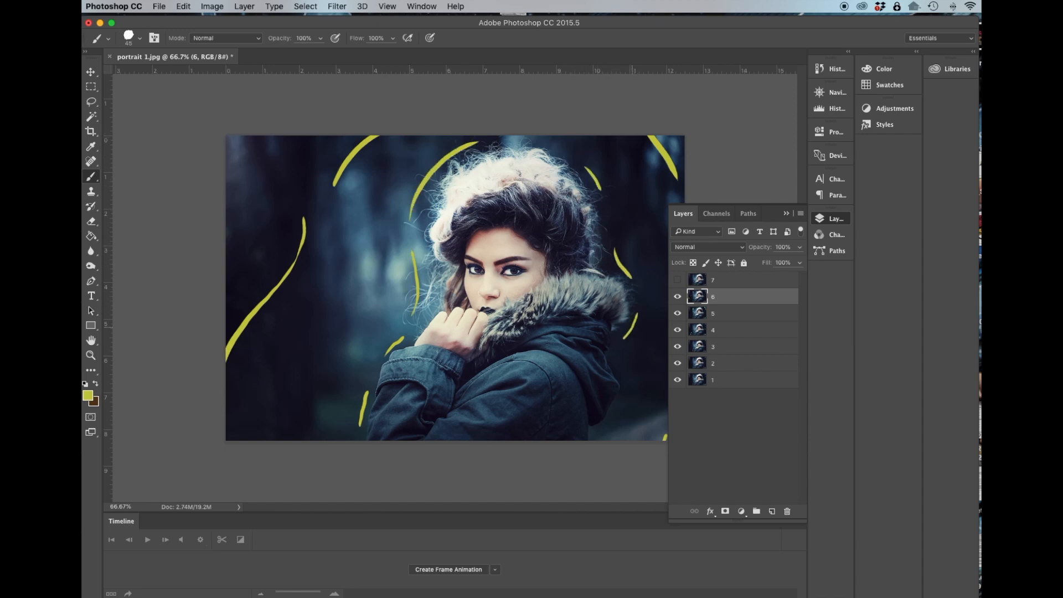
{"action": "left_click_drag", "start_coordinate": [623, 380], "coordinate": [624, 389]}
Select and show layer 7 and set the foreground colour to orange c96740.
{"action": "left_click", "coordinate": [741, 279]}
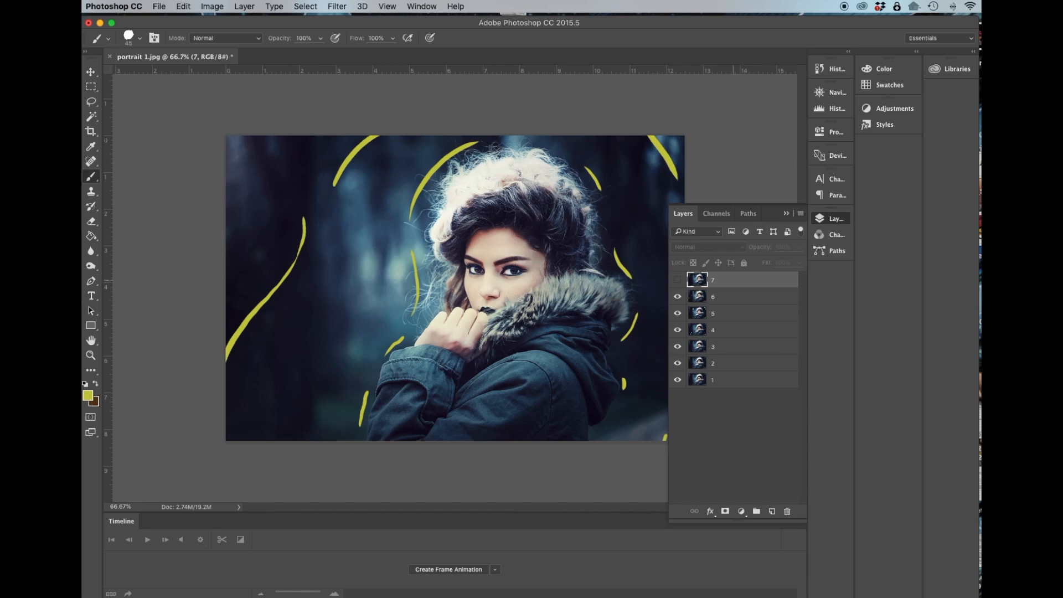
{"action": "left_click", "coordinate": [677, 279]}
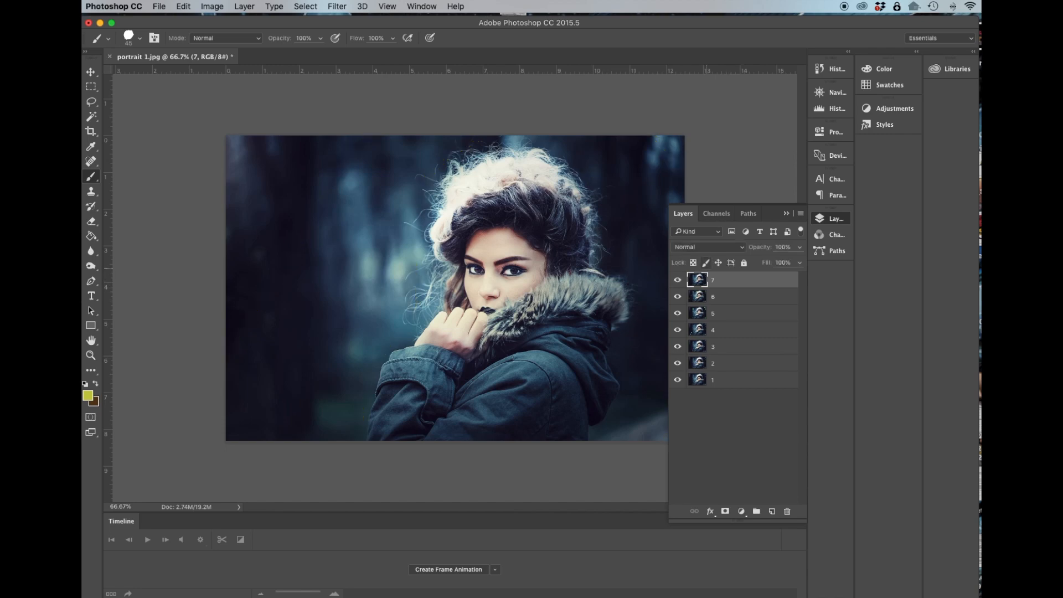
{"action": "left_click", "coordinate": [88, 395]}
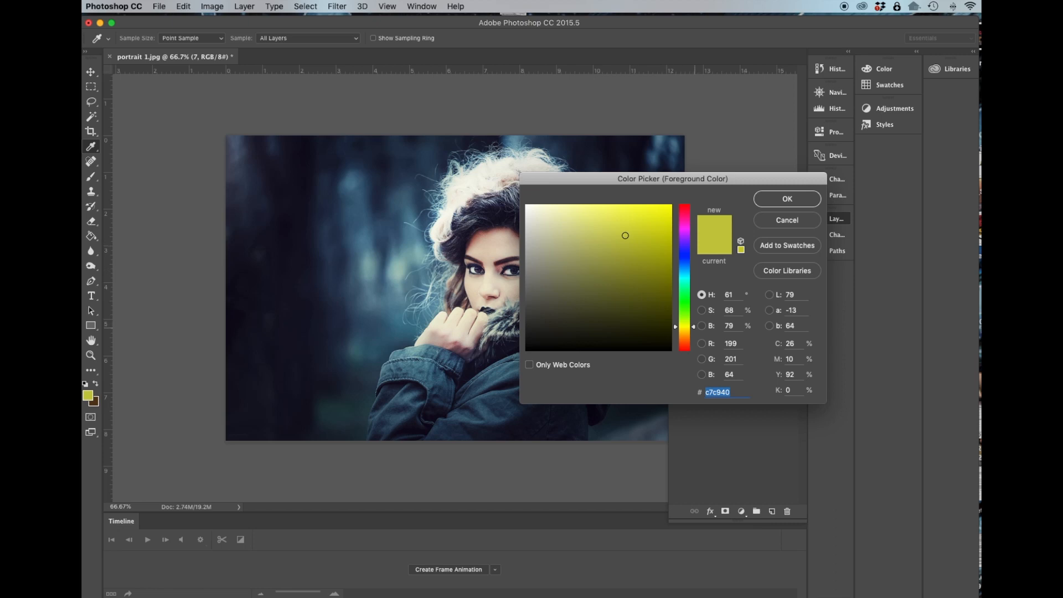
{"action": "left_click_drag", "start_coordinate": [685, 327], "coordinate": [684, 344]}
{"action": "key", "text": "Return"}
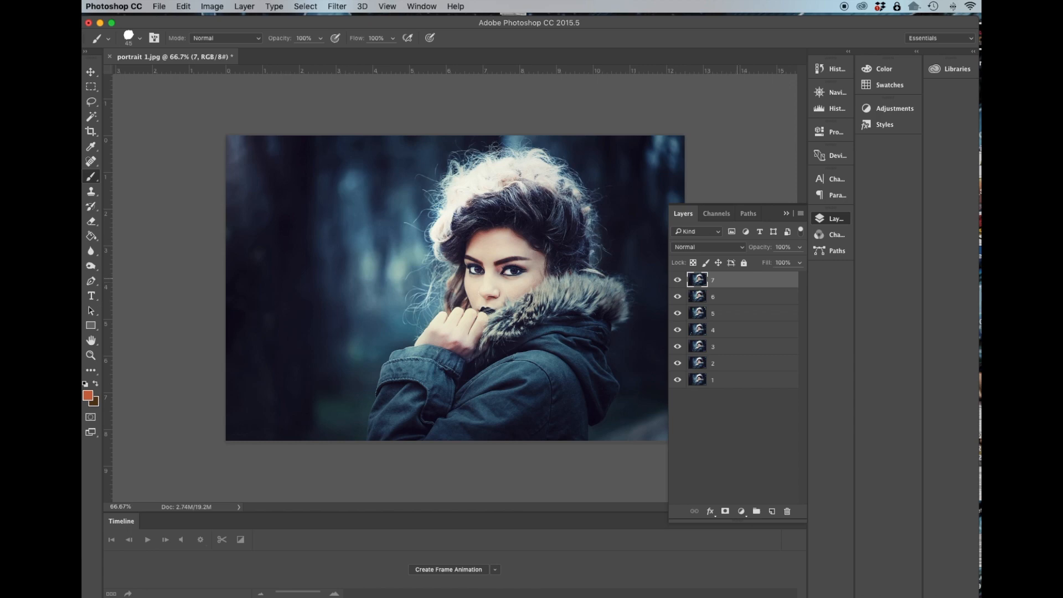
Duplicate layer 7 and rename the copy 8.
{"action": "left_click_drag", "start_coordinate": [731, 280], "coordinate": [771, 511]}
{"action": "double_click", "coordinate": [719, 280]}
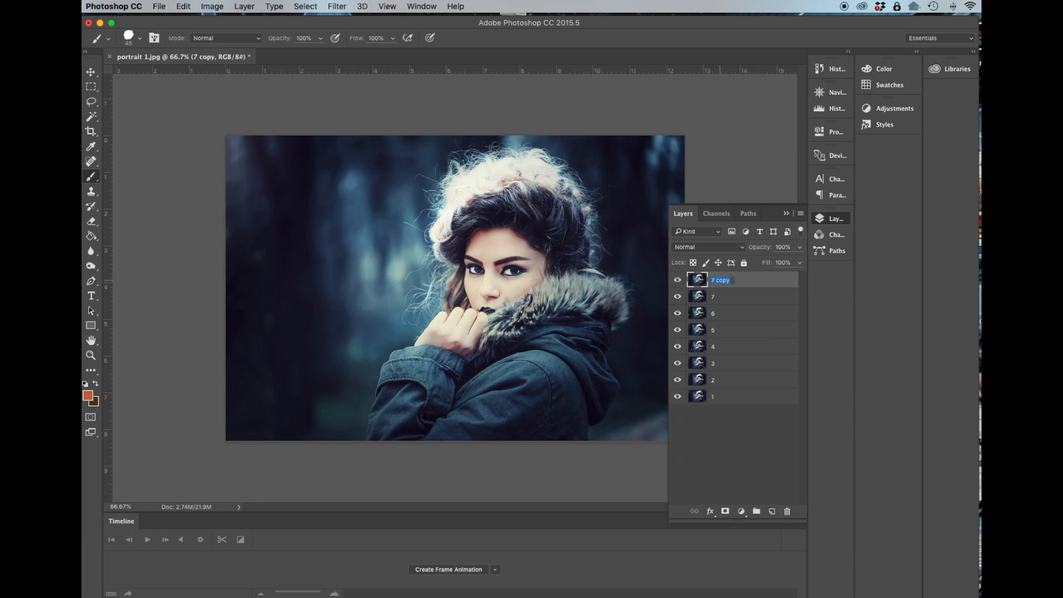
{"action": "type", "text": "8"}
{"action": "key", "text": "Return"}
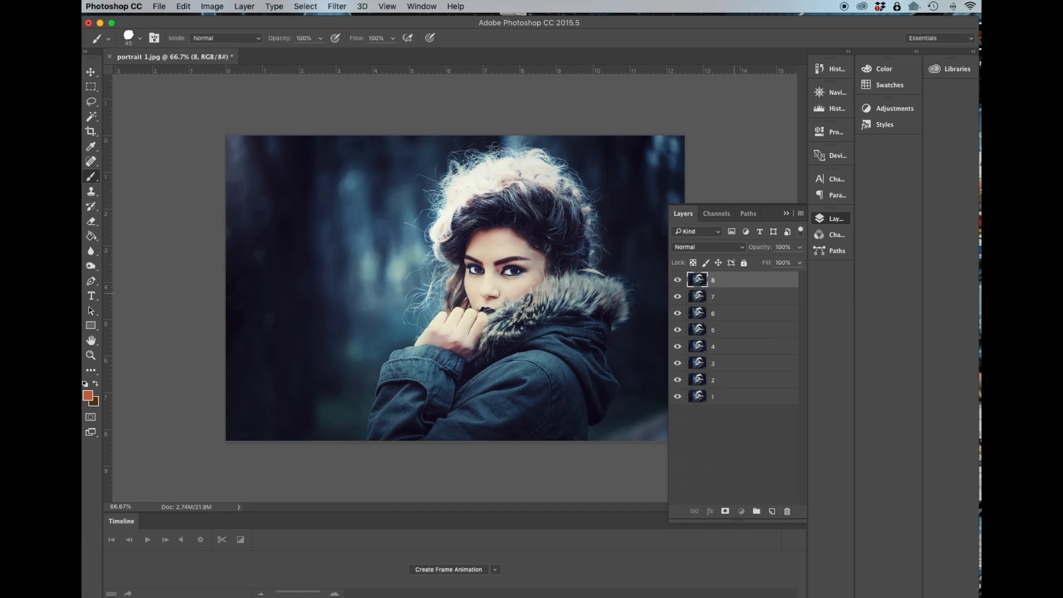
Hide layer 8 and select layer 7 for painting.
{"action": "left_click", "coordinate": [727, 293]}
{"action": "left_click", "coordinate": [722, 282]}
{"action": "left_click", "coordinate": [718, 294]}
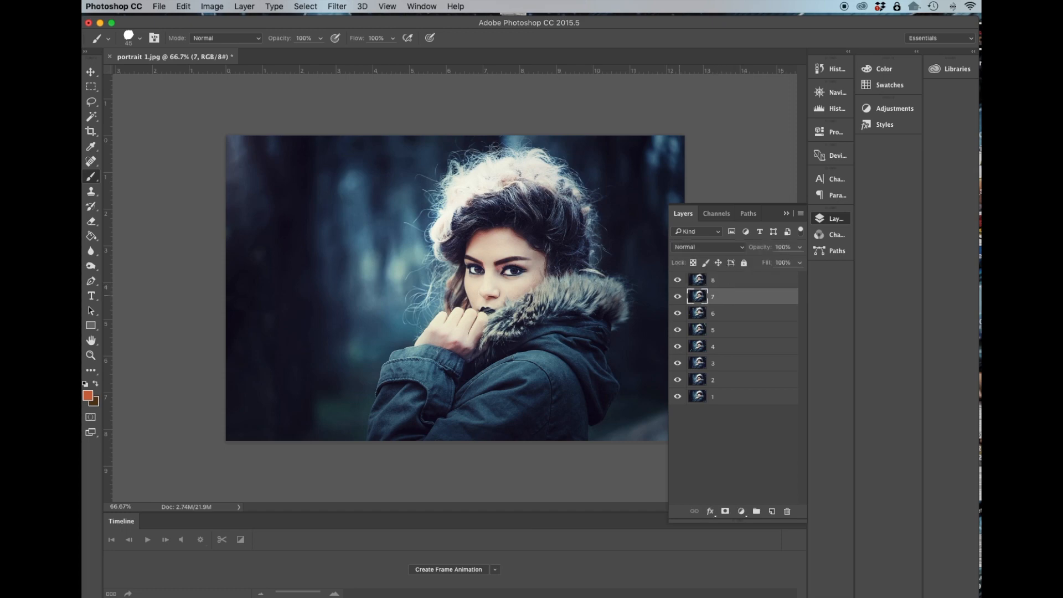
{"action": "left_click", "coordinate": [676, 279]}
{"action": "left_click", "coordinate": [677, 279]}
{"action": "left_click", "coordinate": [677, 279]}
{"action": "left_click", "coordinate": [677, 296]}
{"action": "left_click", "coordinate": [677, 296]}
{"action": "left_click", "coordinate": [677, 296]}
{"action": "left_click", "coordinate": [677, 296]}
Paint orange strokes around the woman's outline and hat on layer 7.
{"action": "left_click_drag", "start_coordinate": [257, 197], "coordinate": [225, 273]}
{"action": "left_click_drag", "start_coordinate": [296, 135], "coordinate": [280, 153]}
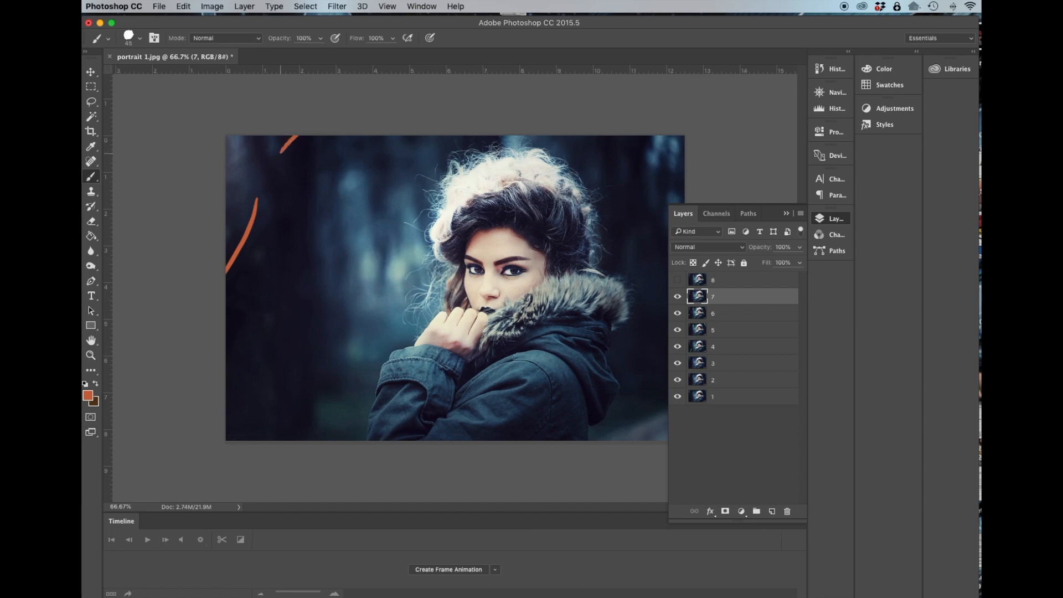
{"action": "left_click_drag", "start_coordinate": [673, 130], "coordinate": [699, 194]}
{"action": "left_click_drag", "start_coordinate": [352, 324], "coordinate": [315, 403]}
{"action": "mouse_move", "coordinate": [365, 307]}
{"action": "left_mouse_down"}
{"action": "mouse_move", "coordinate": [383, 272]}
{"action": "mouse_move", "coordinate": [394, 187]}
{"action": "mouse_move", "coordinate": [446, 136]}
{"action": "left_mouse_up"}
{"action": "left_click_drag", "start_coordinate": [595, 136], "coordinate": [630, 189]}
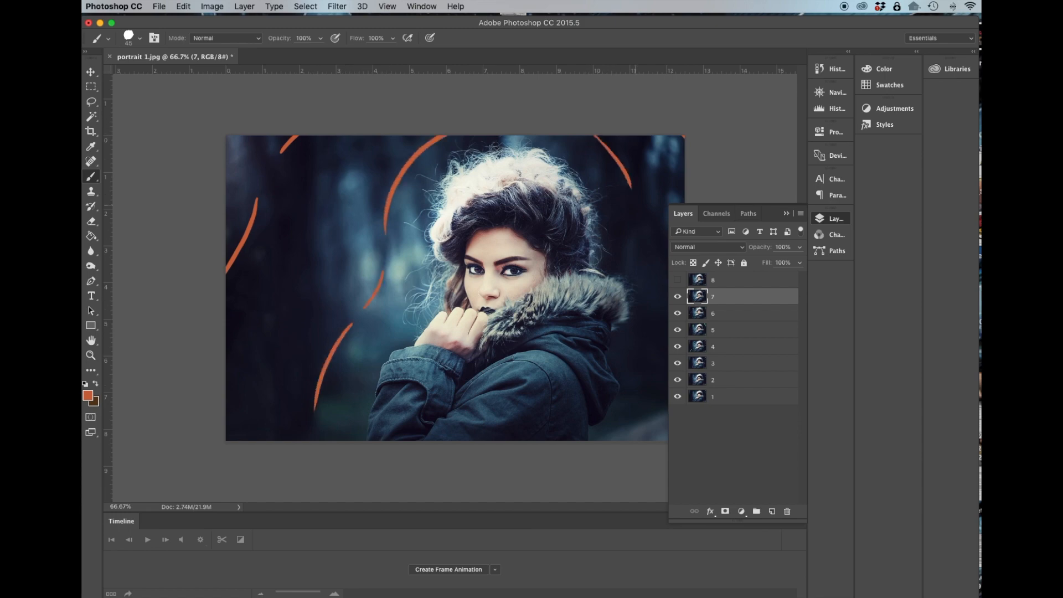
{"action": "mouse_move", "coordinate": [642, 232]}
{"action": "left_mouse_down"}
{"action": "mouse_move", "coordinate": [655, 298]}
{"action": "mouse_move", "coordinate": [631, 440]}
{"action": "left_mouse_up"}
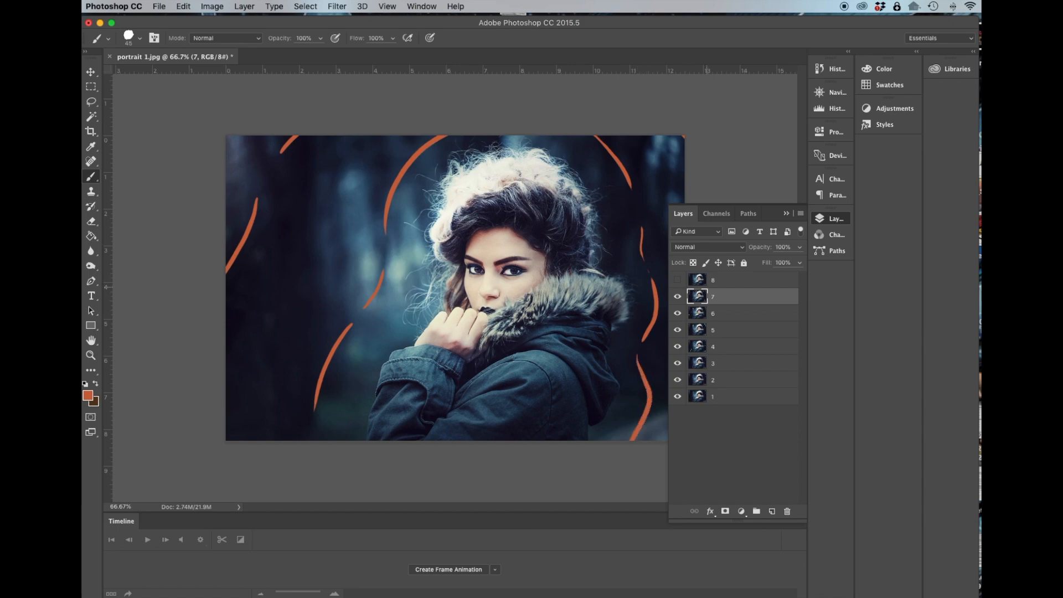
Show and select layer 8 and set the foreground colour to red.
{"action": "left_click", "coordinate": [677, 280]}
{"action": "left_click", "coordinate": [730, 281]}
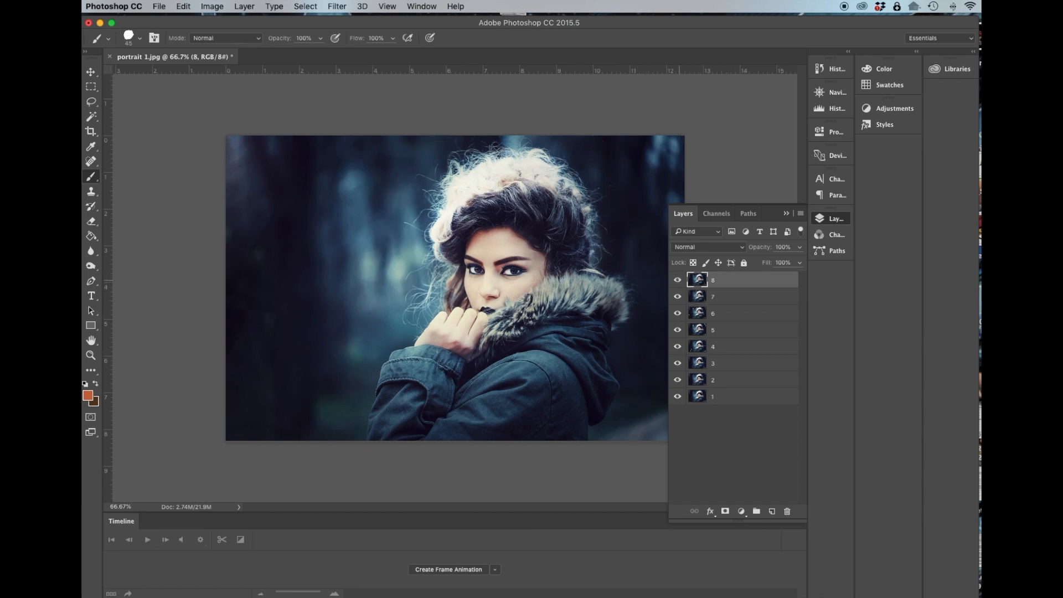
{"action": "left_click", "coordinate": [88, 395]}
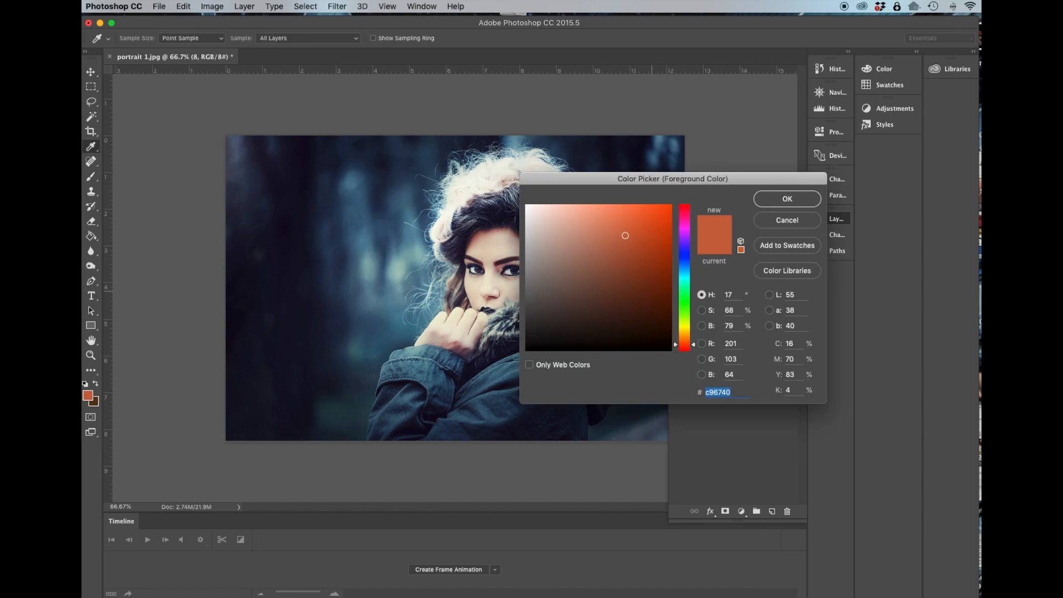
{"action": "left_click_drag", "start_coordinate": [693, 345], "coordinate": [694, 351]}
{"action": "left_click_drag", "start_coordinate": [625, 235], "coordinate": [642, 220]}
{"action": "key", "text": "Return"}
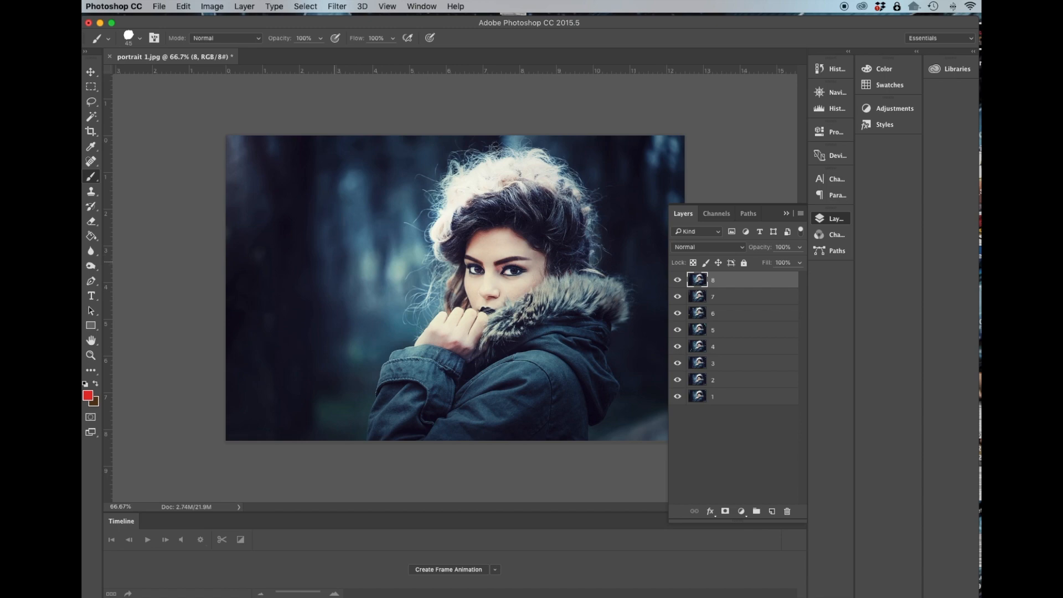
Paint red strokes around the woman's outline on layer 8.
{"action": "mouse_move", "coordinate": [337, 267]}
{"action": "left_mouse_down"}
{"action": "mouse_move", "coordinate": [290, 345]}
{"action": "mouse_move", "coordinate": [259, 440]}
{"action": "left_mouse_up"}
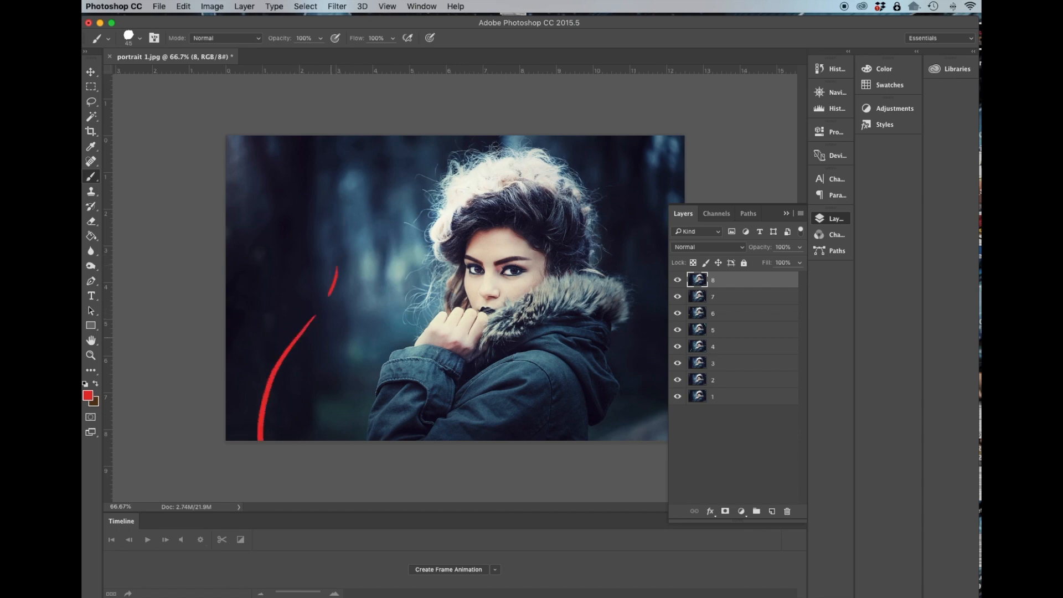
{"action": "mouse_move", "coordinate": [355, 209]}
{"action": "left_mouse_down"}
{"action": "mouse_move", "coordinate": [371, 170]}
{"action": "mouse_move", "coordinate": [418, 136]}
{"action": "left_mouse_up"}
{"action": "left_click_drag", "start_coordinate": [618, 132], "coordinate": [659, 183]}
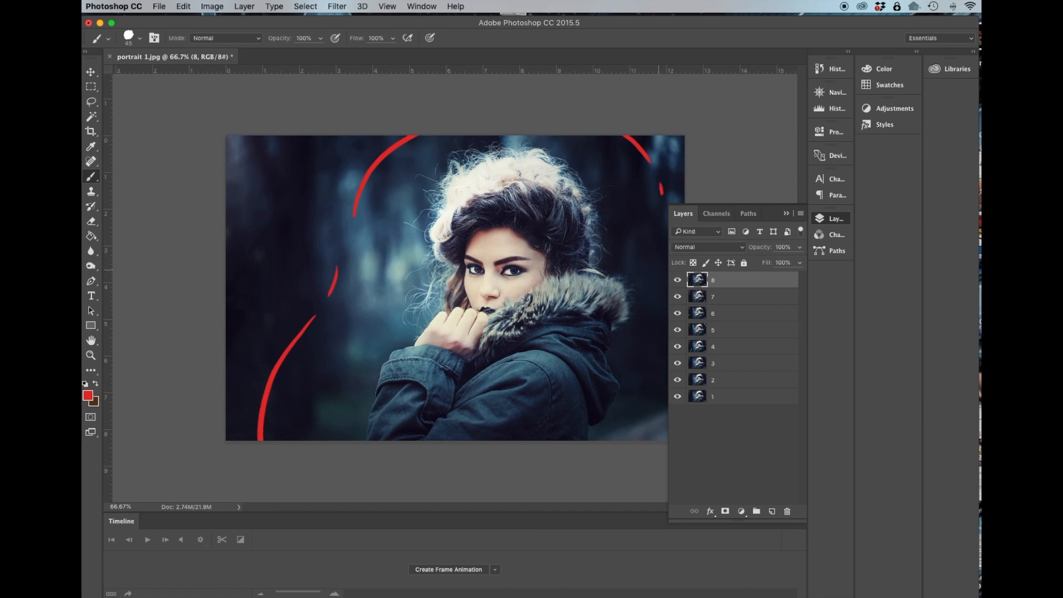
{"action": "mouse_move", "coordinate": [662, 313]}
{"action": "left_mouse_down"}
{"action": "mouse_move", "coordinate": [646, 353]}
{"action": "mouse_move", "coordinate": [659, 435]}
{"action": "left_mouse_up"}
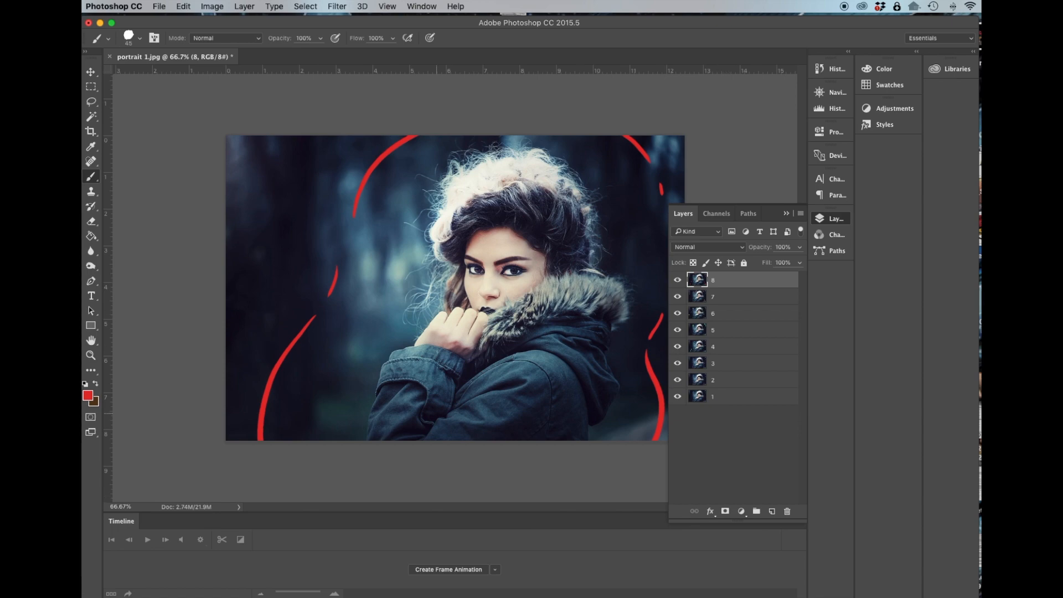
Create a frame animation in the timeline and make frames from the eight layers.
{"action": "left_click", "coordinate": [159, 7]}
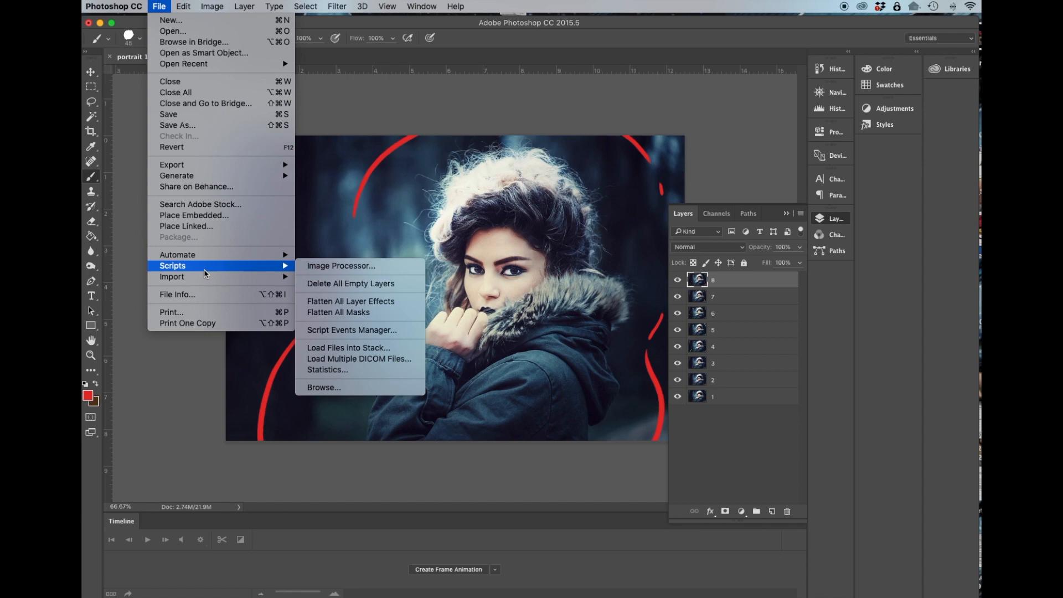
{"action": "left_click", "coordinate": [696, 128]}
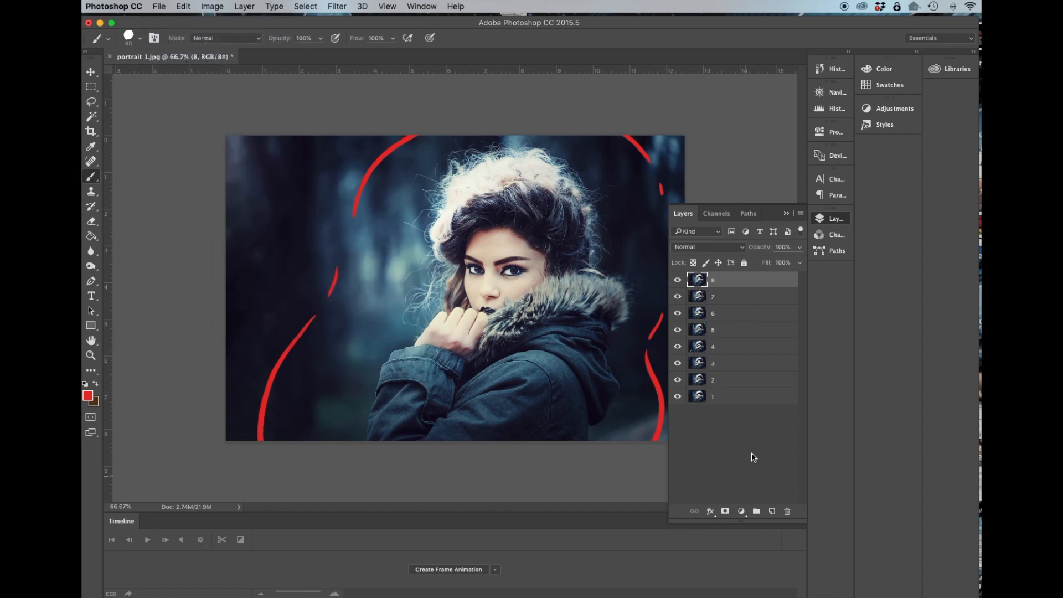
{"action": "left_click", "coordinate": [786, 214]}
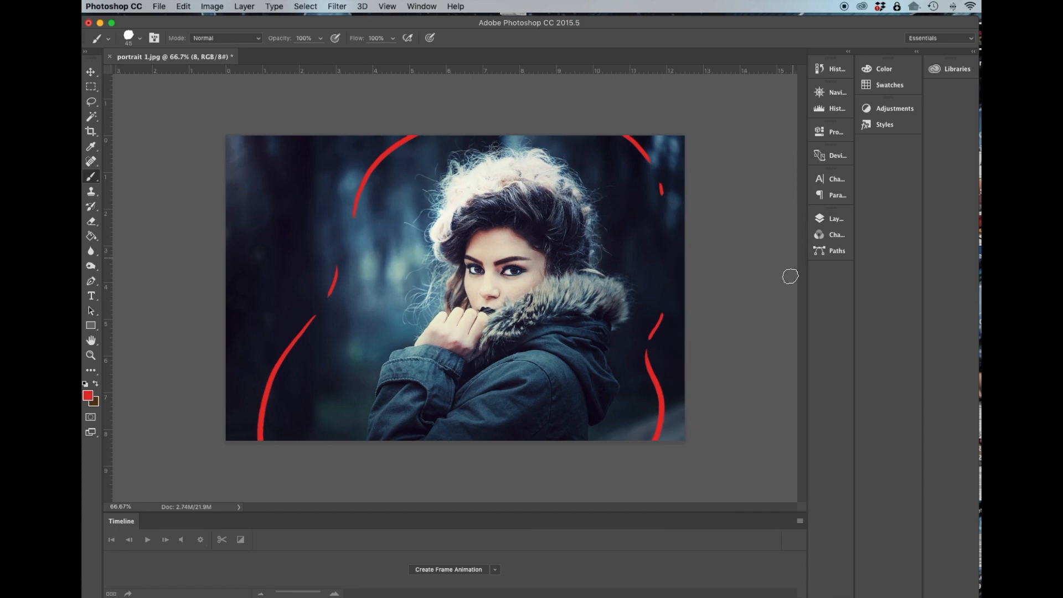
{"action": "left_click", "coordinate": [798, 521]}
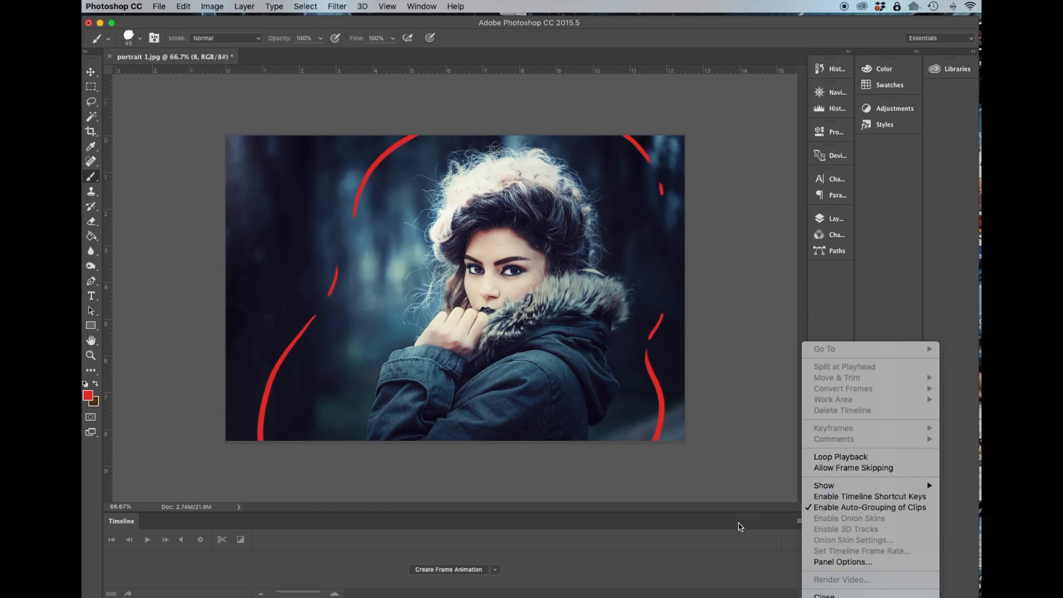
{"action": "left_click", "coordinate": [760, 487]}
{"action": "left_click", "coordinate": [799, 521]}
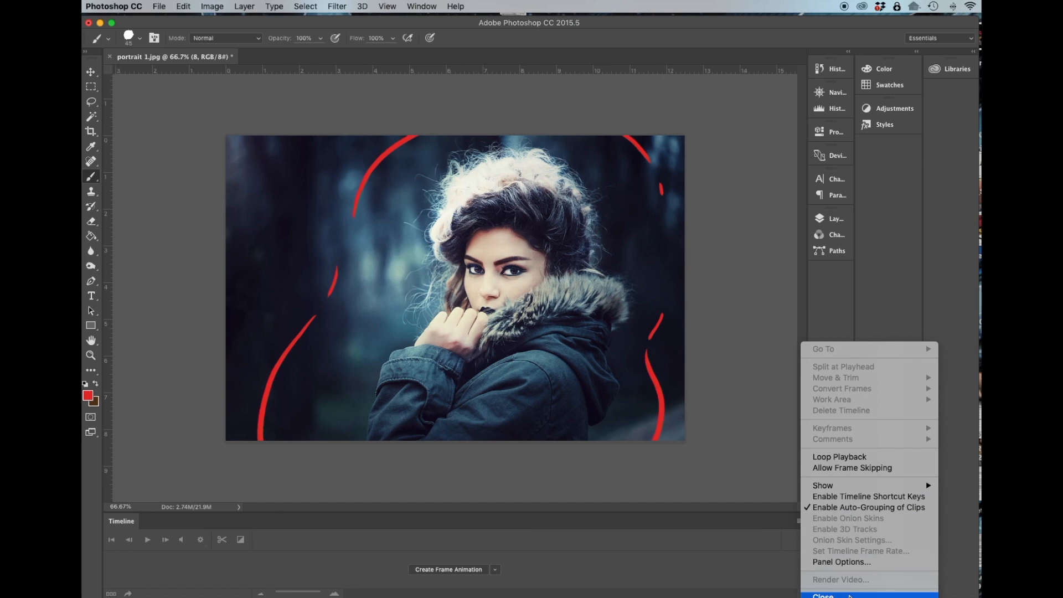
{"action": "left_click", "coordinate": [565, 501]}
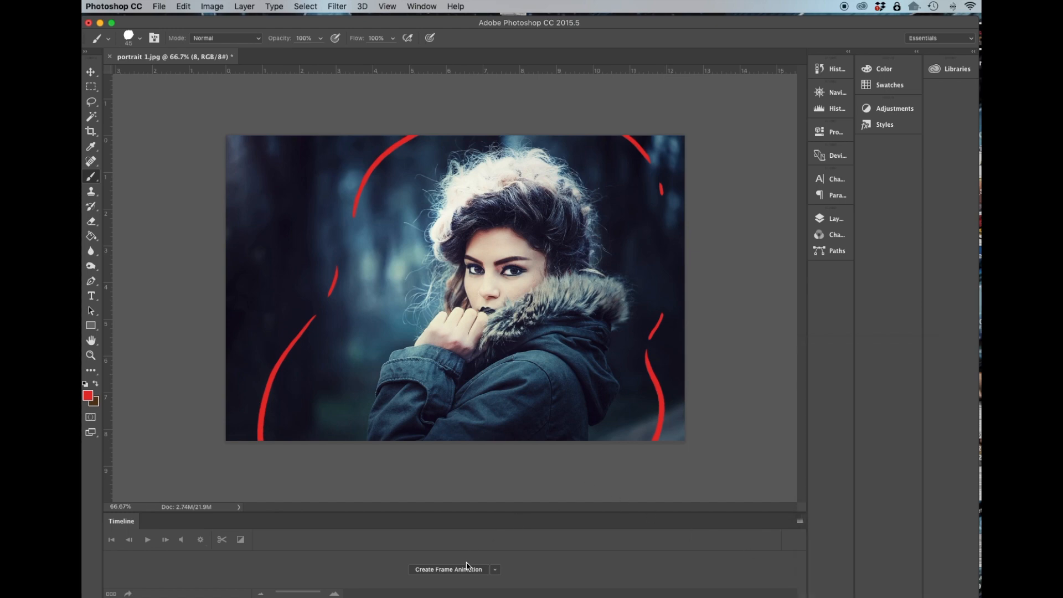
{"action": "left_click", "coordinate": [467, 568]}
{"action": "left_click", "coordinate": [799, 535]}
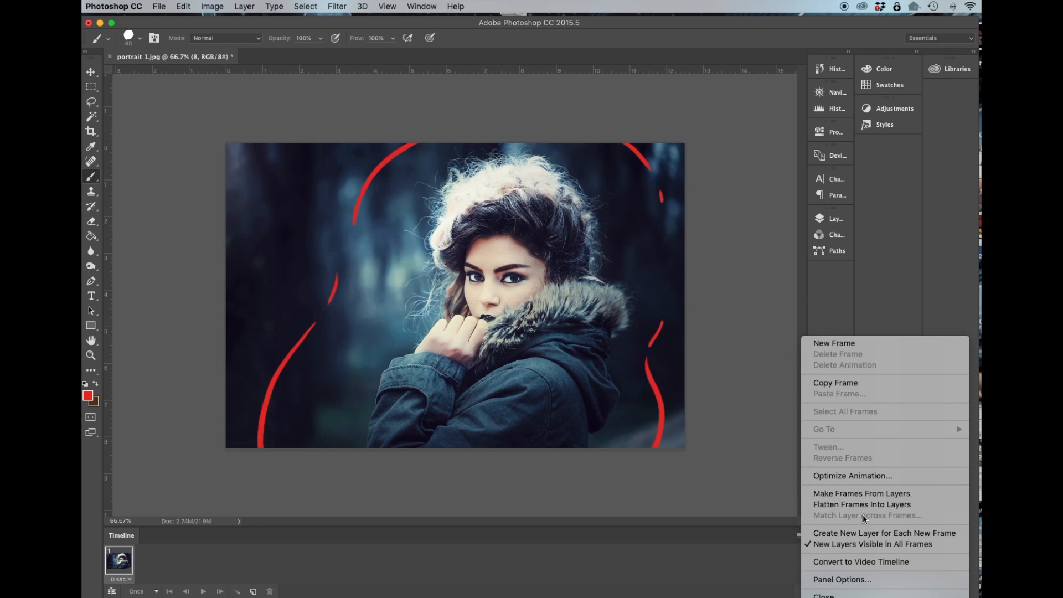
{"action": "left_click", "coordinate": [863, 495]}
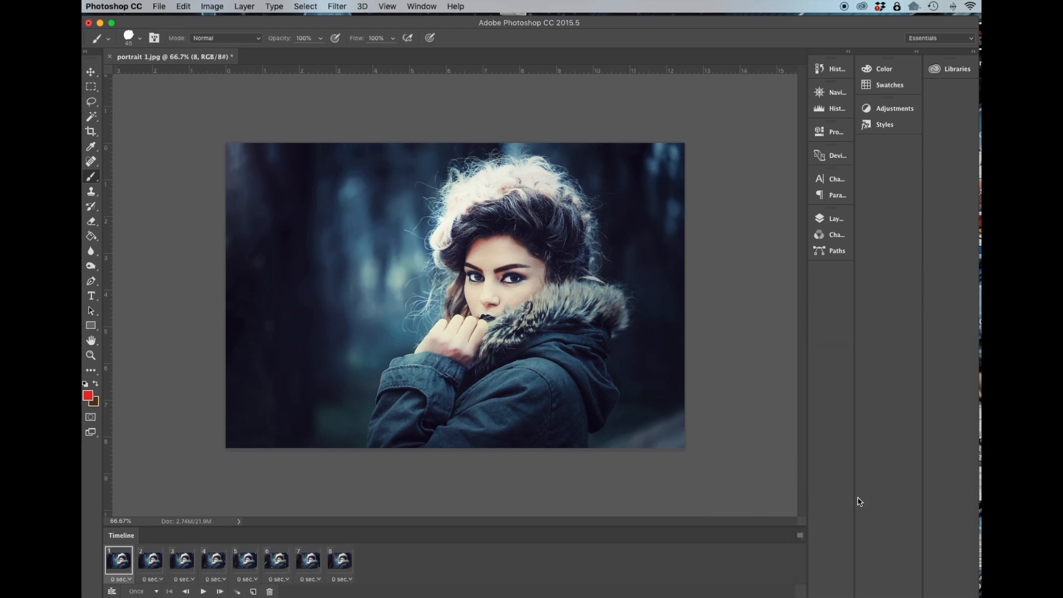
Step through the animation frames one by one to check each frame's coloured strokes.
{"action": "left_click", "coordinate": [156, 570]}
{"action": "left_click", "coordinate": [182, 567]}
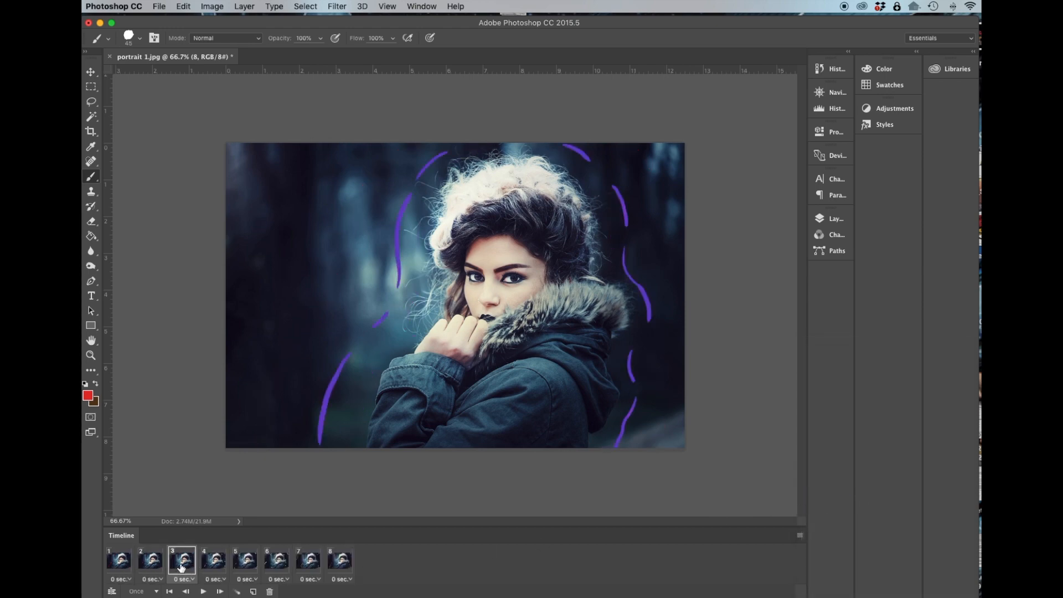
{"action": "left_click", "coordinate": [213, 569]}
{"action": "left_click", "coordinate": [245, 569]}
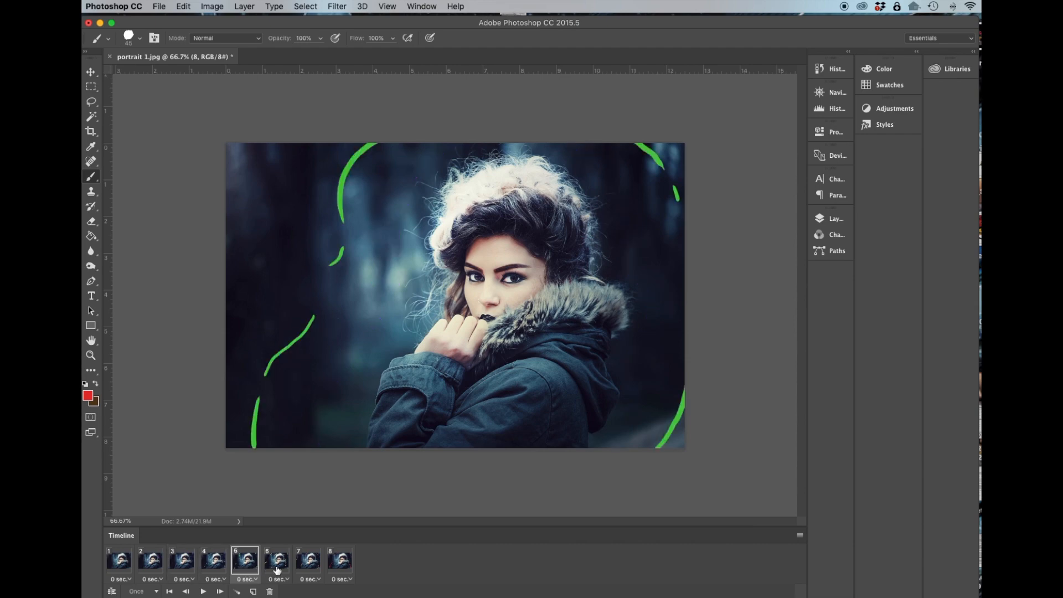
{"action": "left_click", "coordinate": [307, 570]}
{"action": "left_click", "coordinate": [339, 563]}
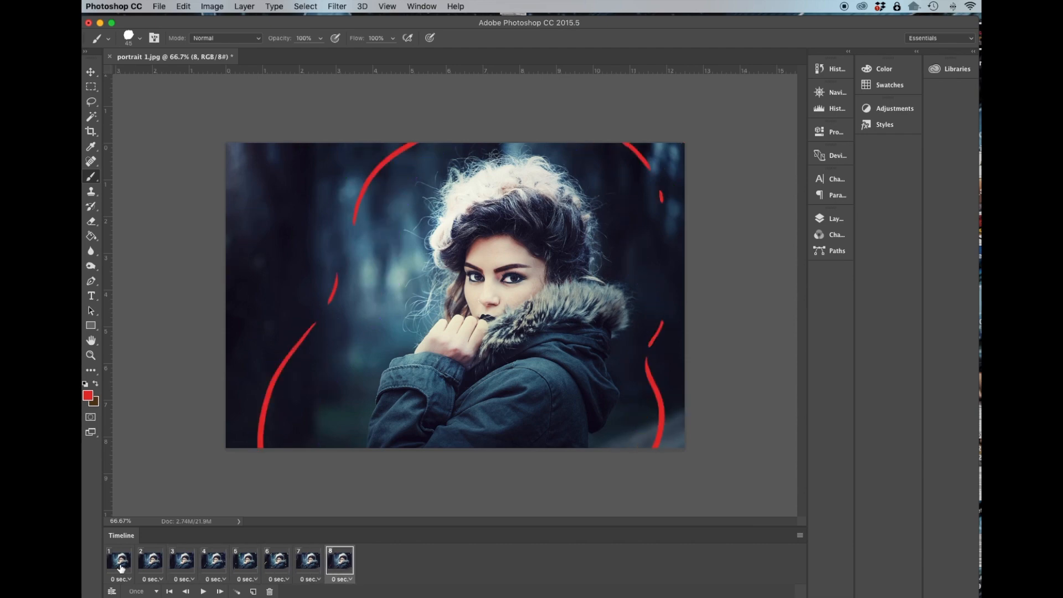
{"action": "left_click", "coordinate": [120, 566]}
Set the animation looping to Forever and play the animation.
{"action": "left_click", "coordinate": [203, 591]}
{"action": "left_click", "coordinate": [138, 591]}
{"action": "left_click", "coordinate": [142, 594]}
{"action": "left_click", "coordinate": [203, 590]}
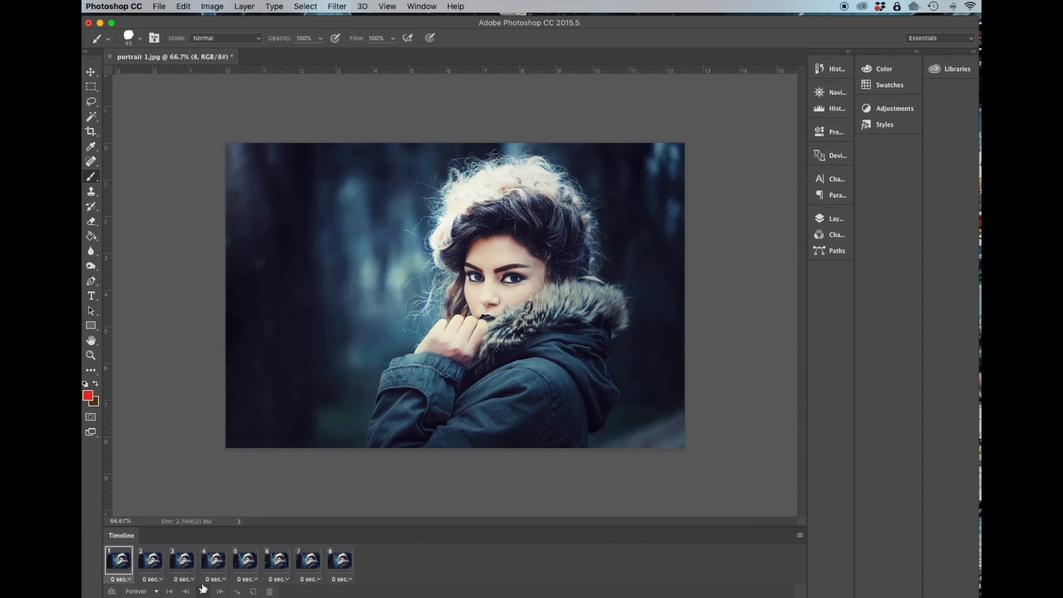
{"action": "left_click", "coordinate": [203, 591]}
Select all frames, set their frame delay to 0.1 seconds, and play the animation.
{"action": "left_click", "coordinate": [122, 579]}
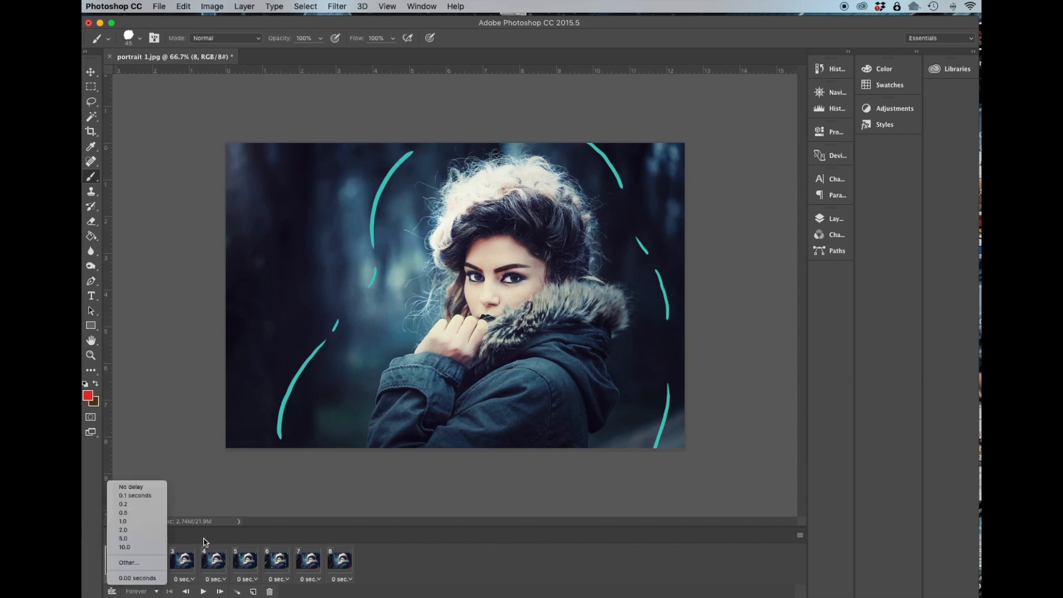
{"action": "left_click", "coordinate": [275, 562]}
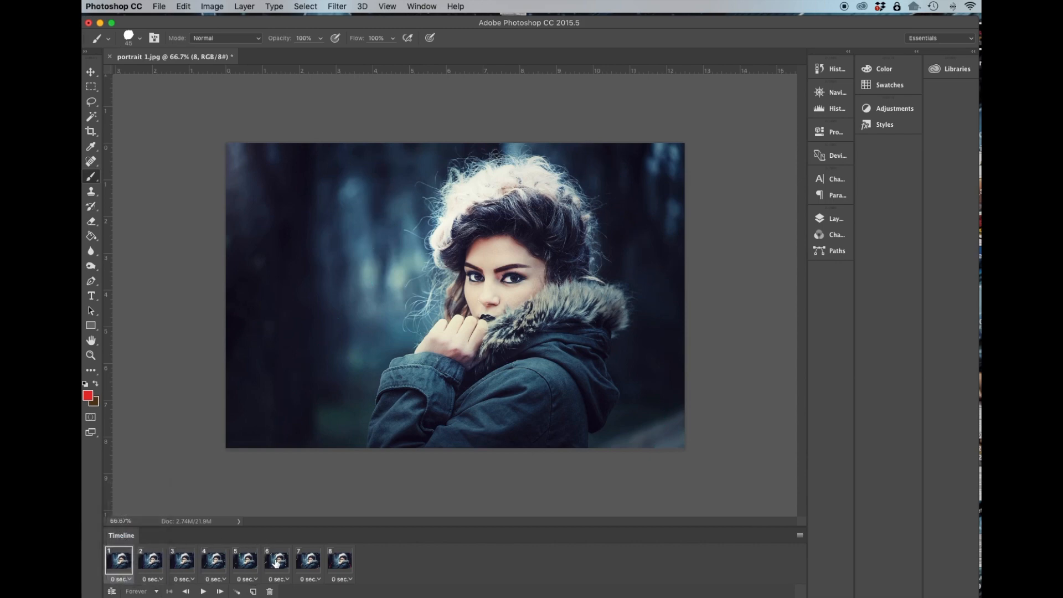
{"action": "left_click", "coordinate": [339, 562], "text": "shift"}
{"action": "left_click", "coordinate": [343, 580]}
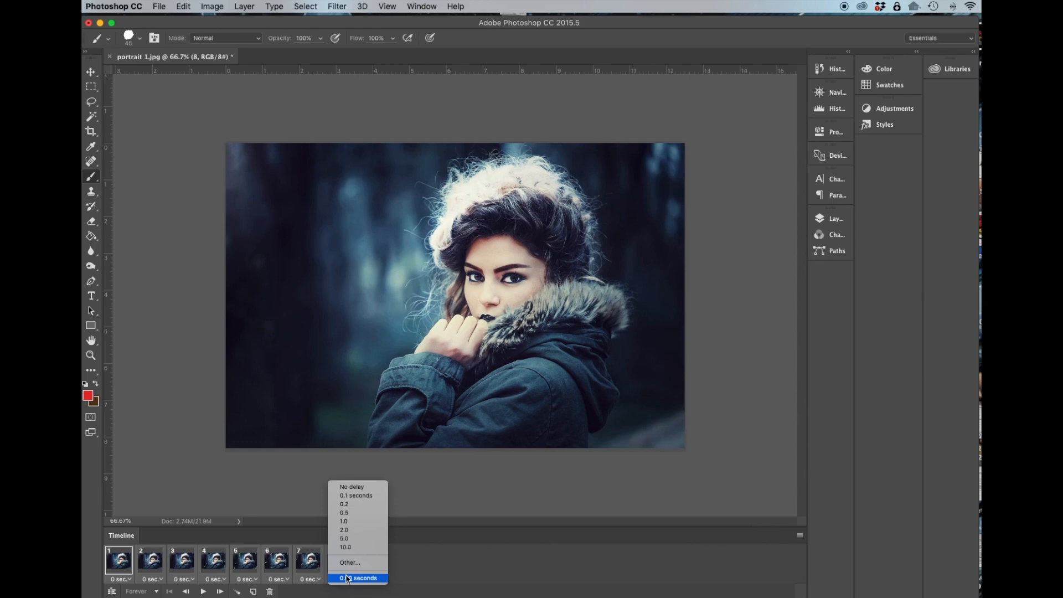
{"action": "left_click", "coordinate": [354, 498]}
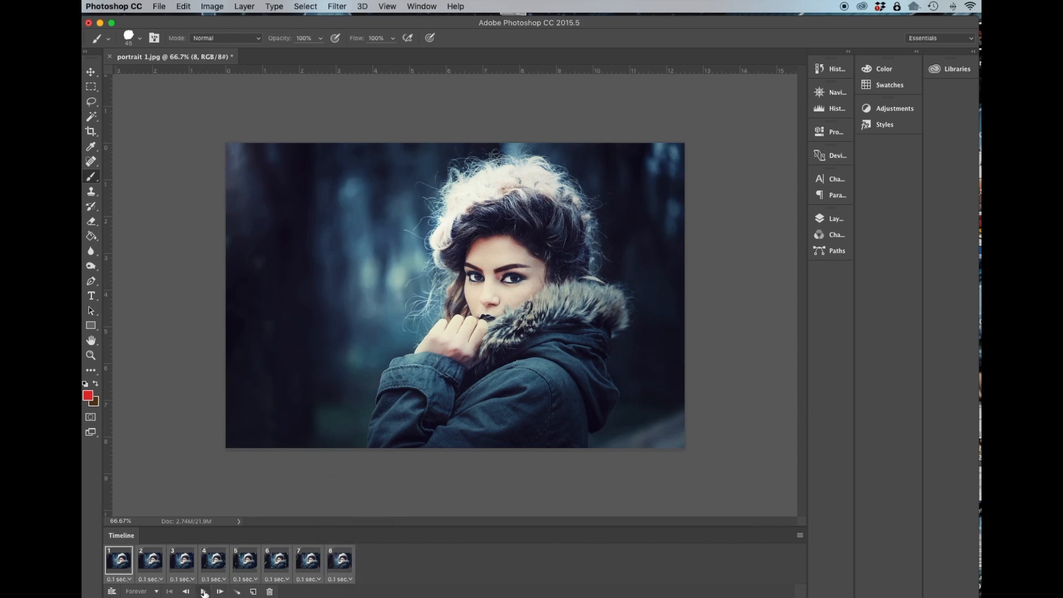
{"action": "left_click", "coordinate": [204, 591]}
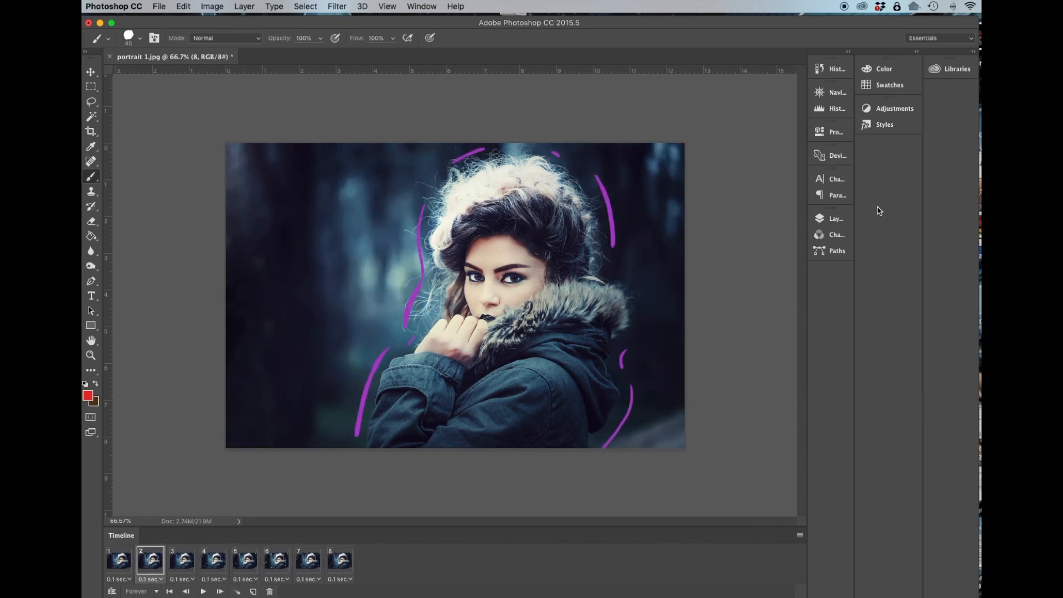
{"action": "left_click", "coordinate": [165, 7]}
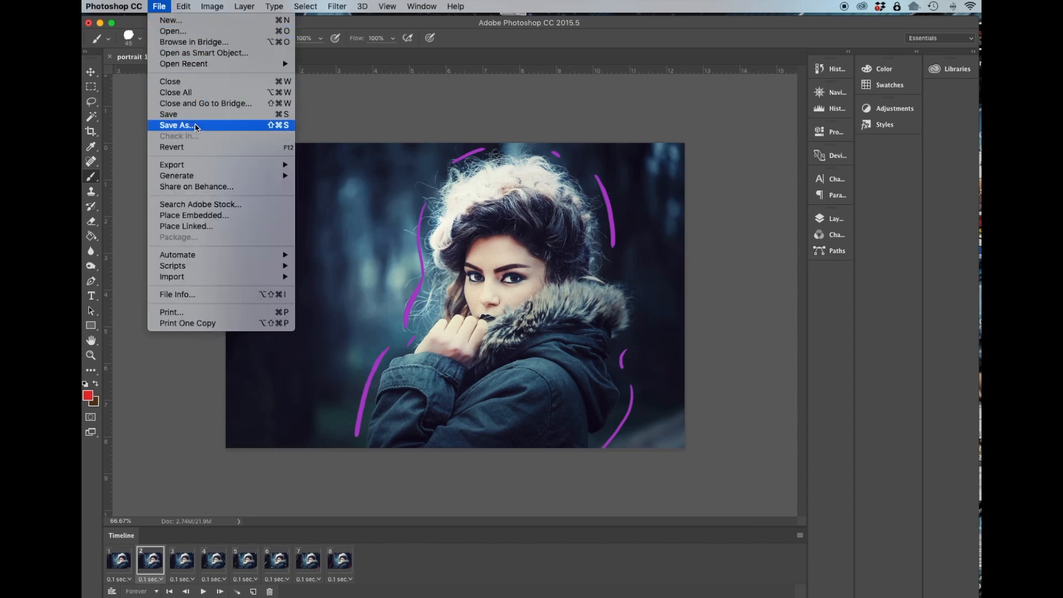
{"action": "left_click", "coordinate": [195, 125]}
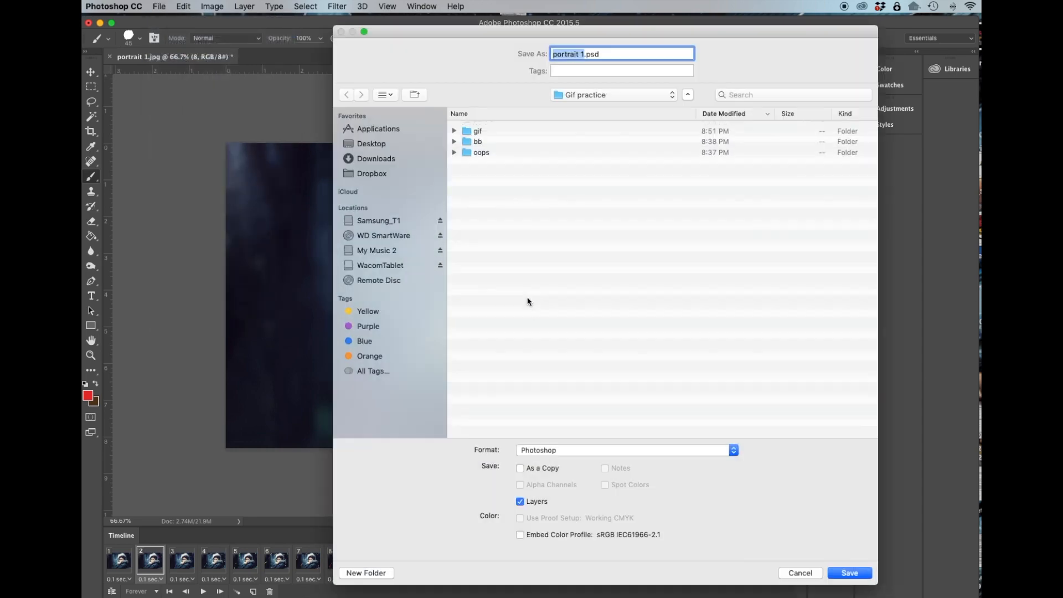
{"action": "left_click", "coordinate": [801, 570]}
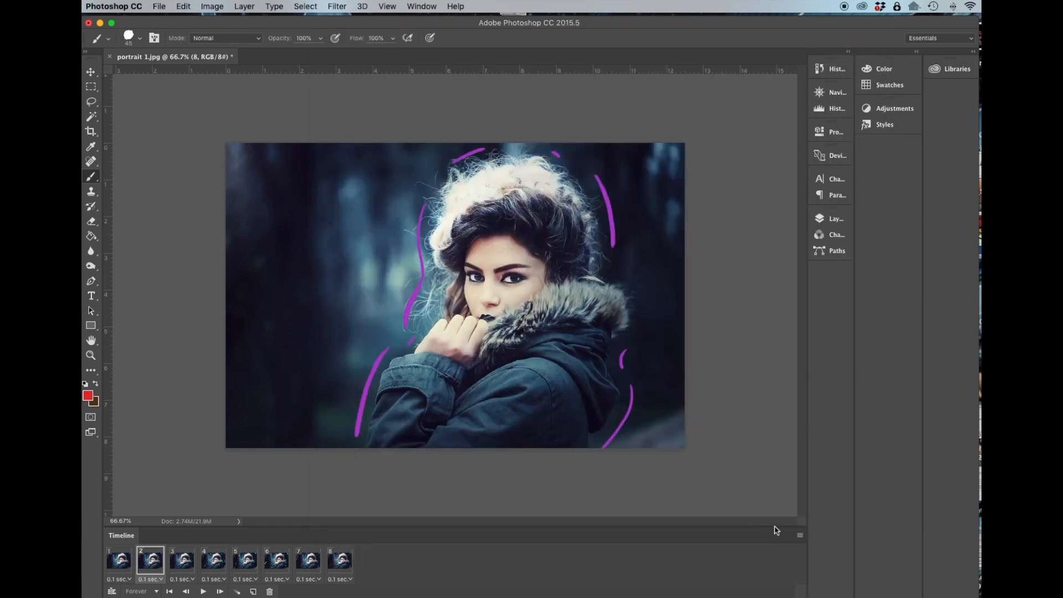
Export the animation with Save for Web as a GIF named portrait-1.gif into the Gif practice folder.
{"action": "left_click", "coordinate": [160, 7]}
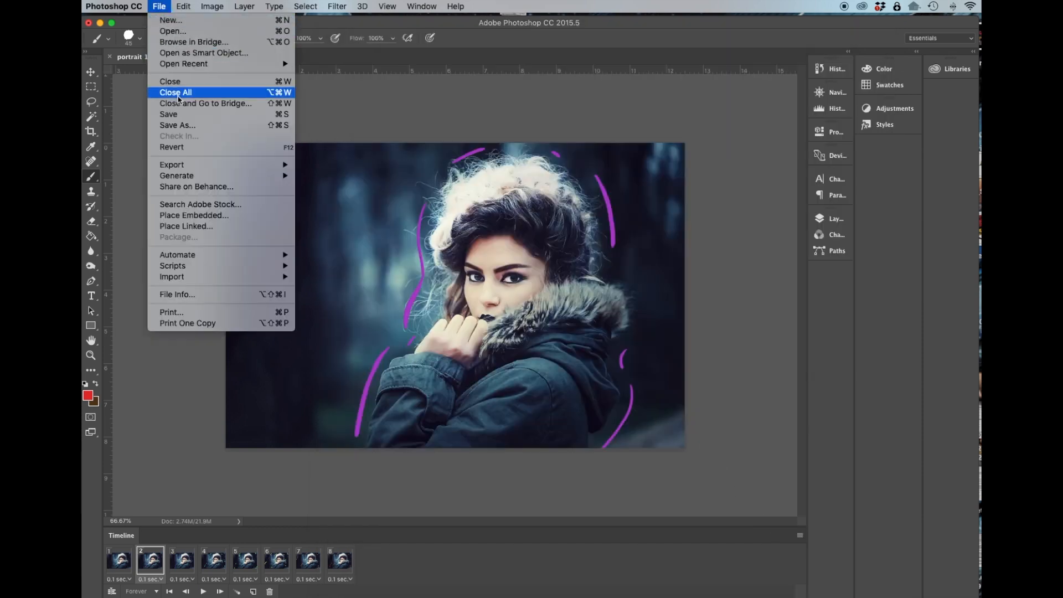
{"action": "mouse_move", "coordinate": [213, 168]}
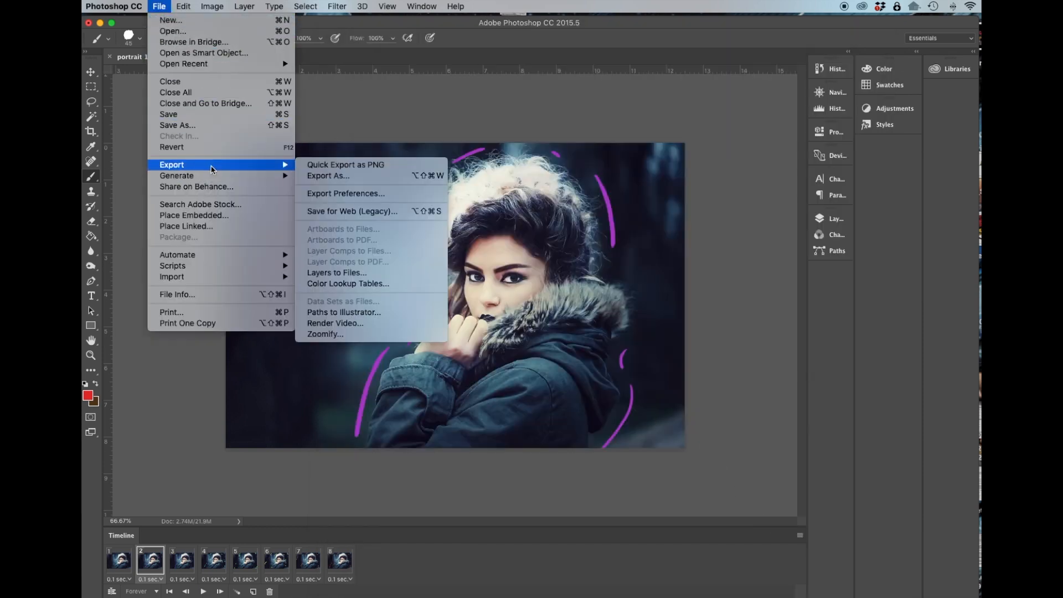
{"action": "left_click", "coordinate": [366, 211]}
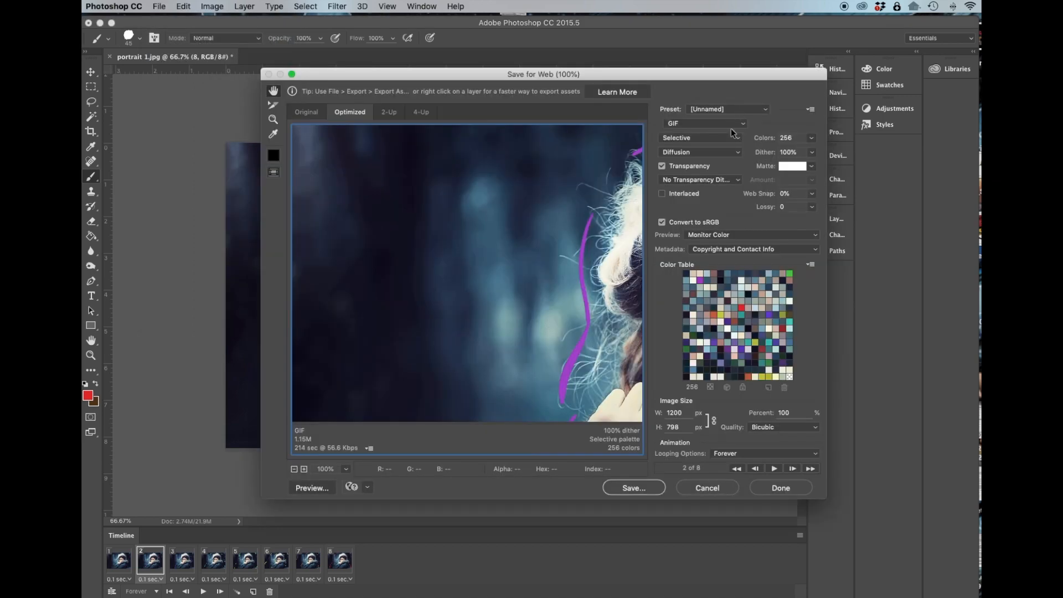
{"action": "left_click", "coordinate": [653, 488]}
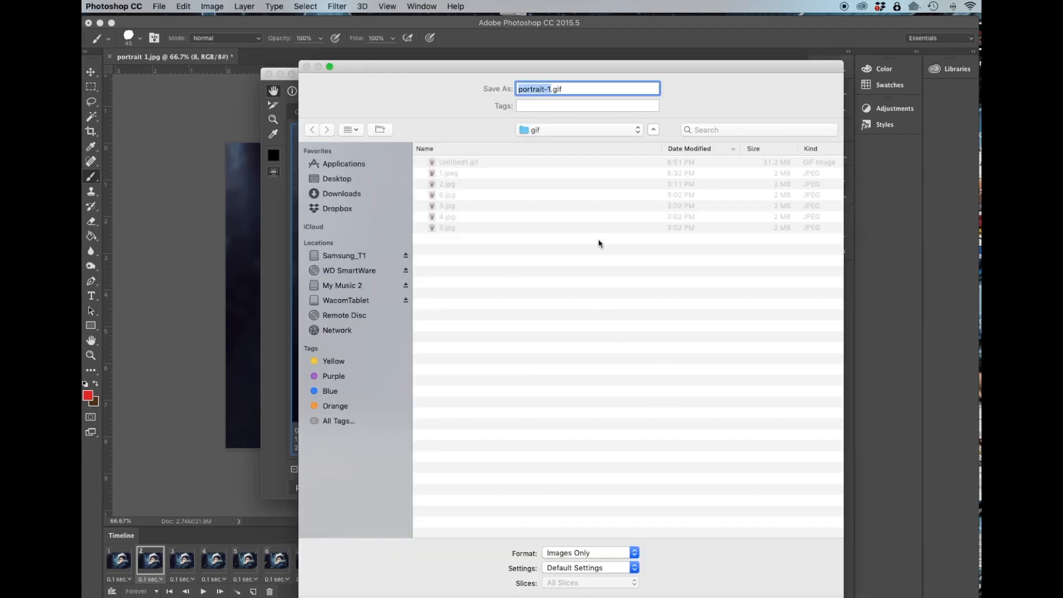
{"action": "left_click", "coordinate": [635, 131]}
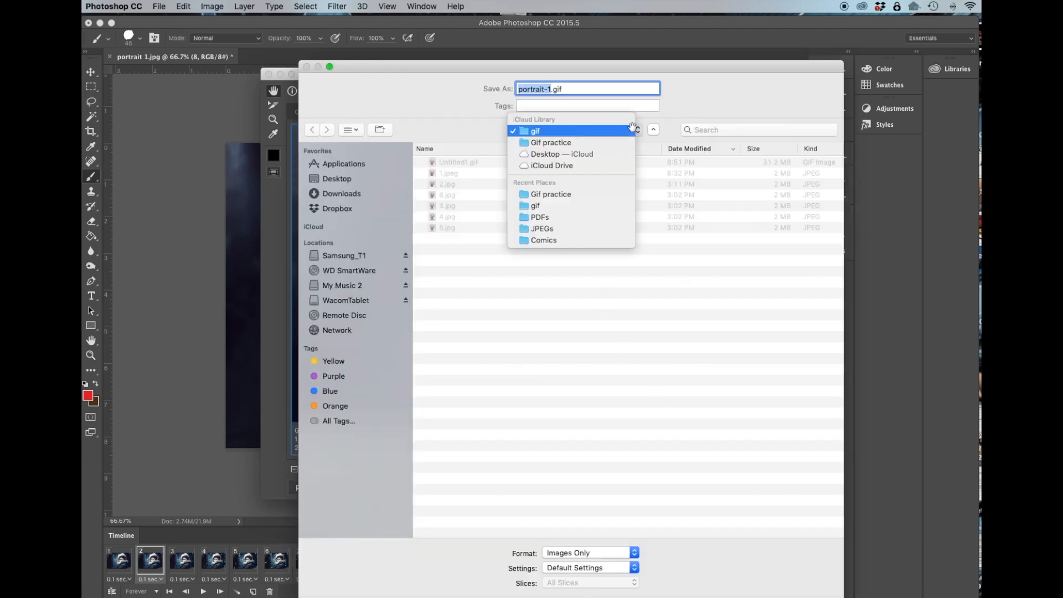
{"action": "left_click", "coordinate": [585, 142]}
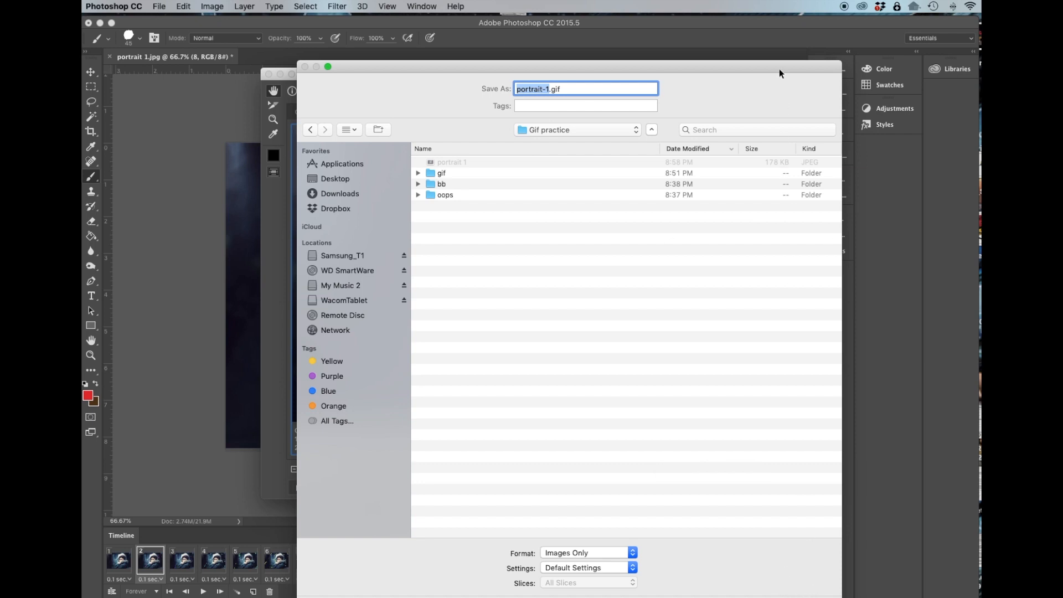
{"action": "left_click_drag", "start_coordinate": [779, 68], "coordinate": [781, 47]}
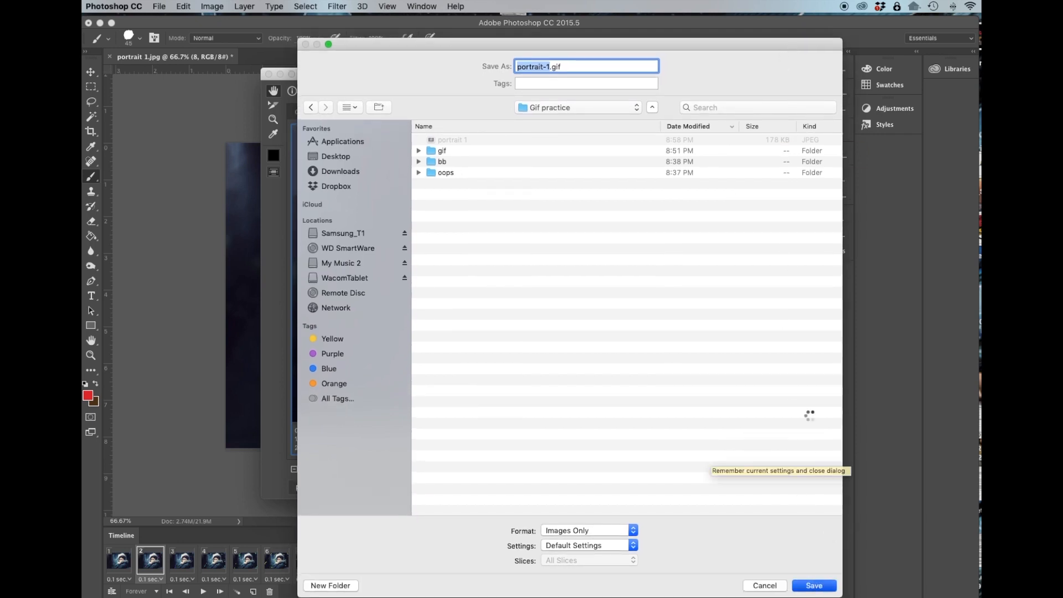